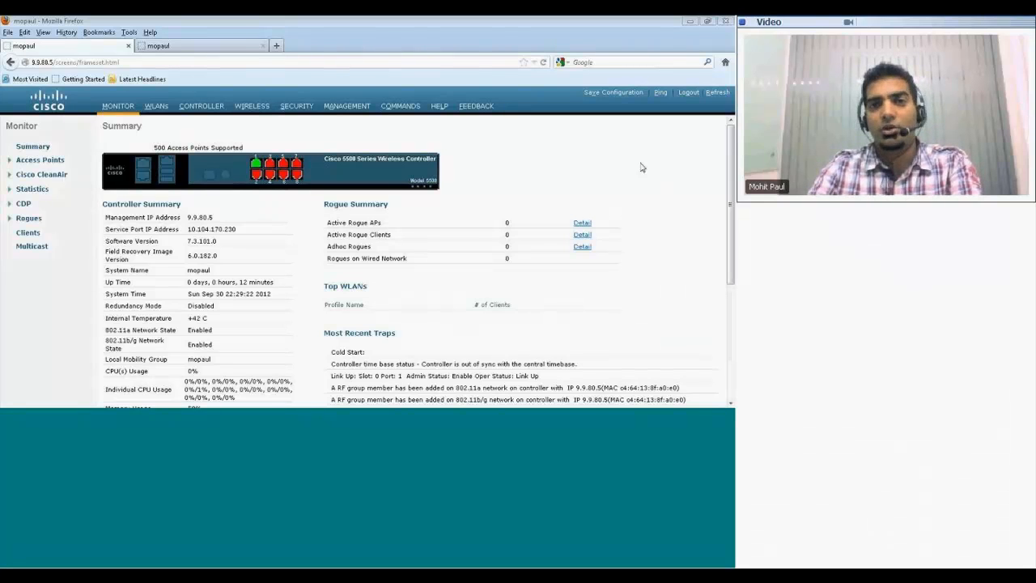
Step: Compare the Monitor summary pages of controllers 9.9.80.5 and 9.9.80.7, checking the Management IP Address and Redundancy Mode
left_click(689, 21)
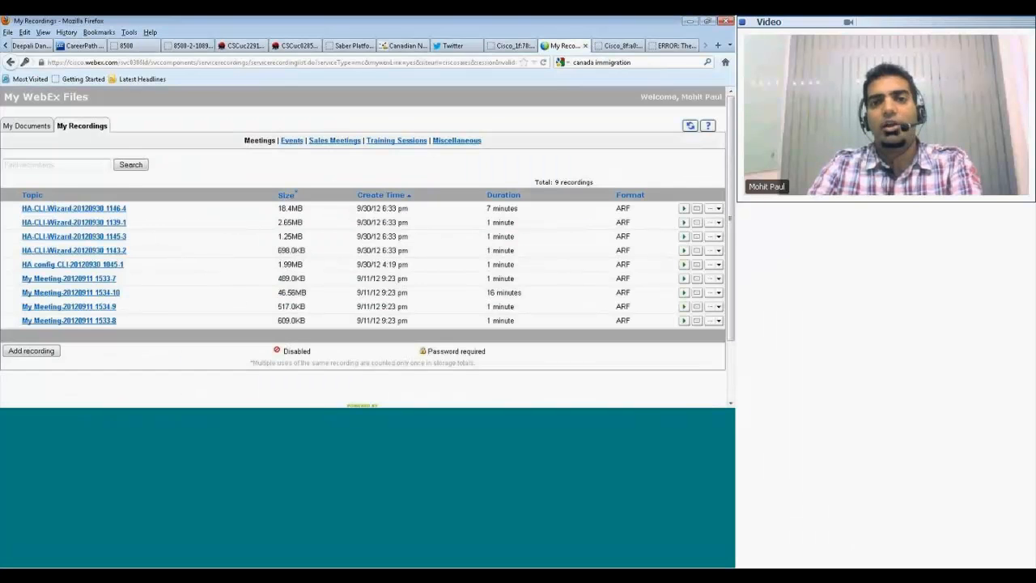
left_click(213, 346)
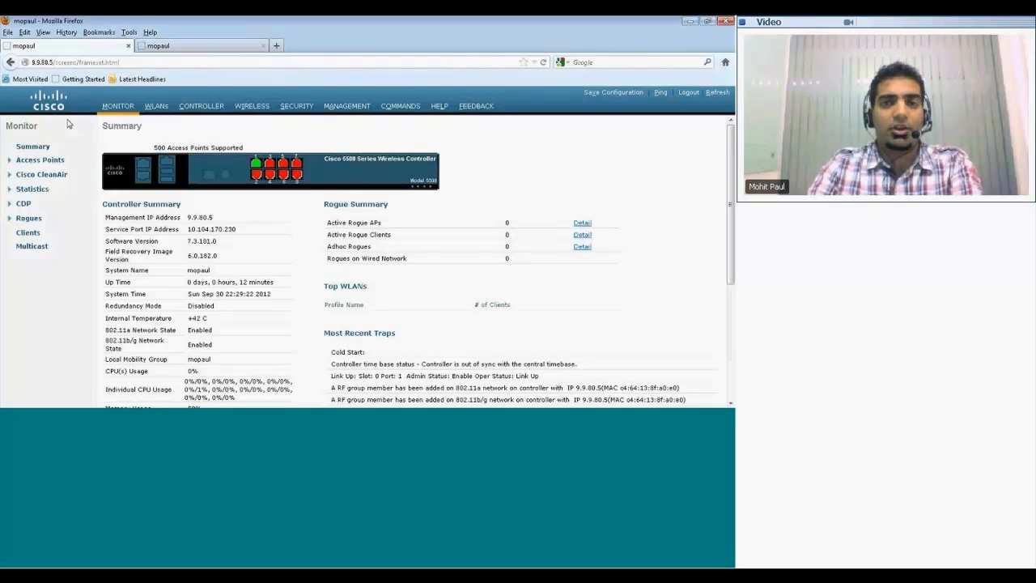
left_click(217, 47)
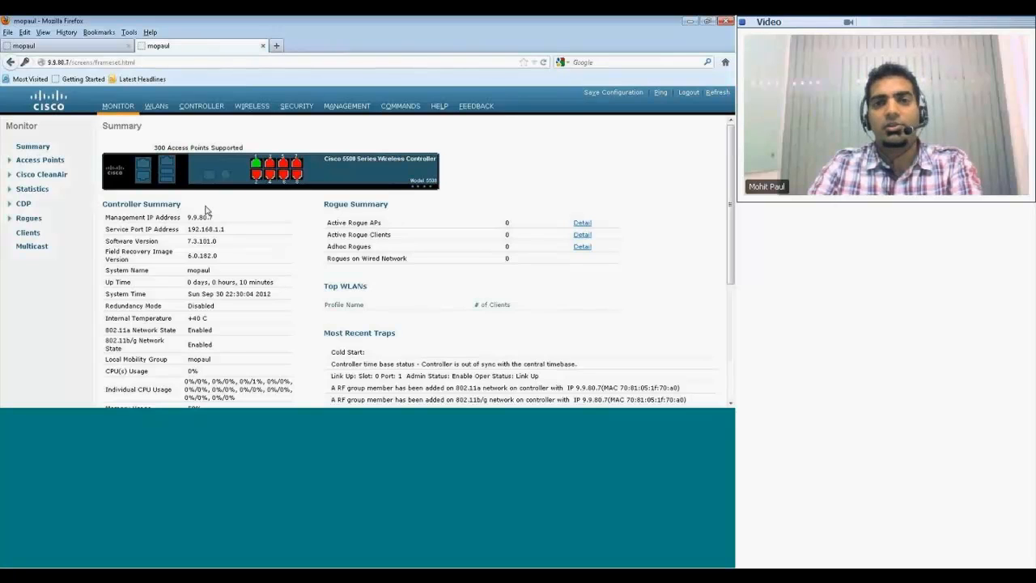
left_click(66, 46)
left_click_drag(188, 306, 225, 304)
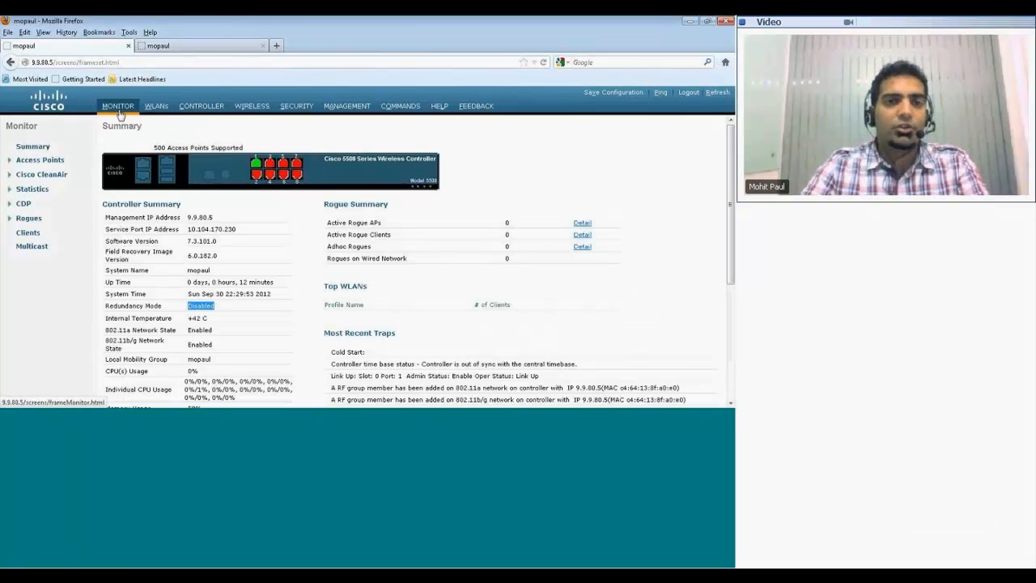
Step: On controller 9.9.80.5, set the redundancy-management interface's IP address to 9.9.80.6 and apply it
left_click(203, 108)
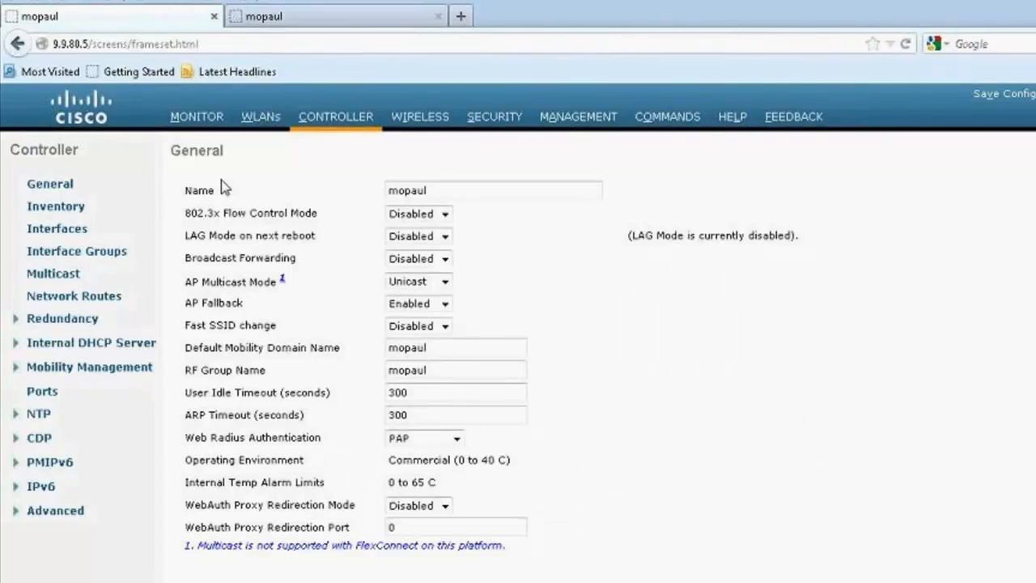
left_click(67, 230)
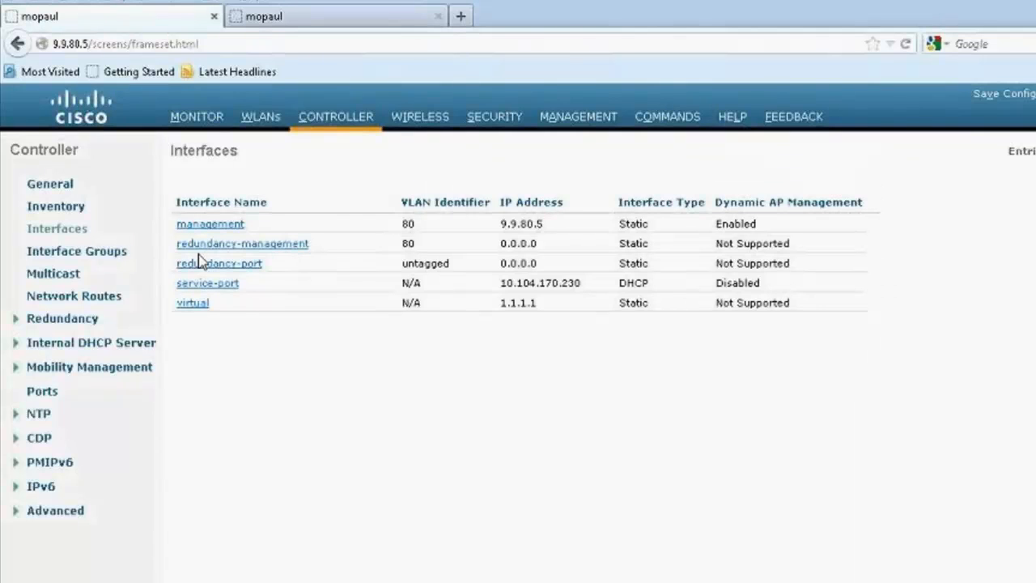
left_click_drag(551, 247, 497, 248)
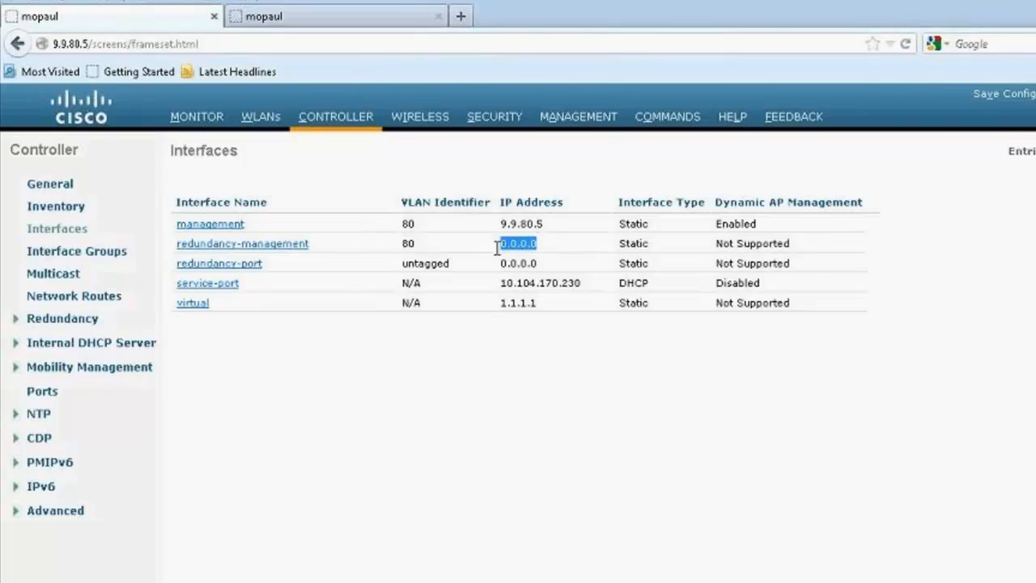
left_click(305, 244)
left_click_drag(375, 303, 261, 304)
type("9.9.")
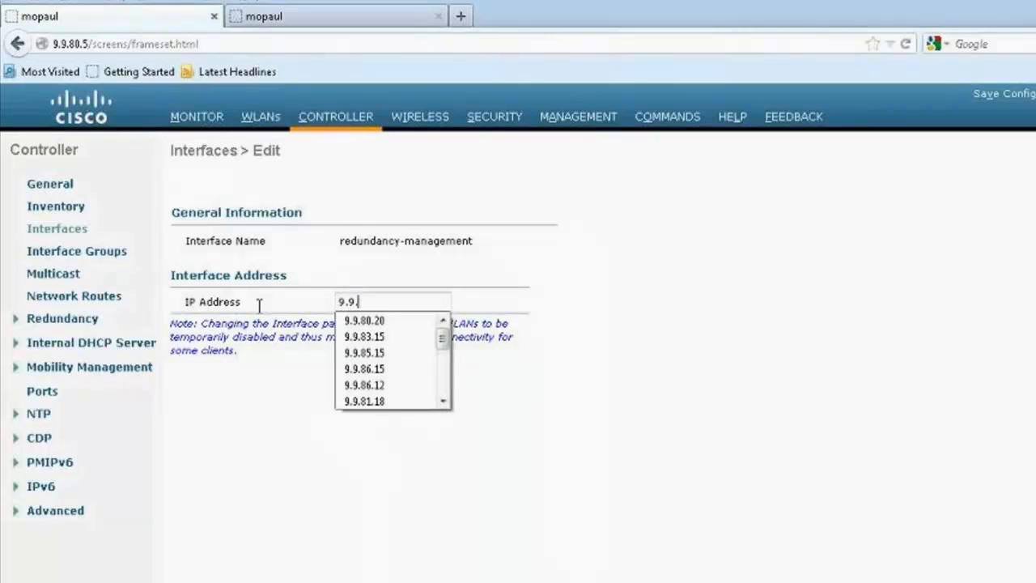
type("80.6")
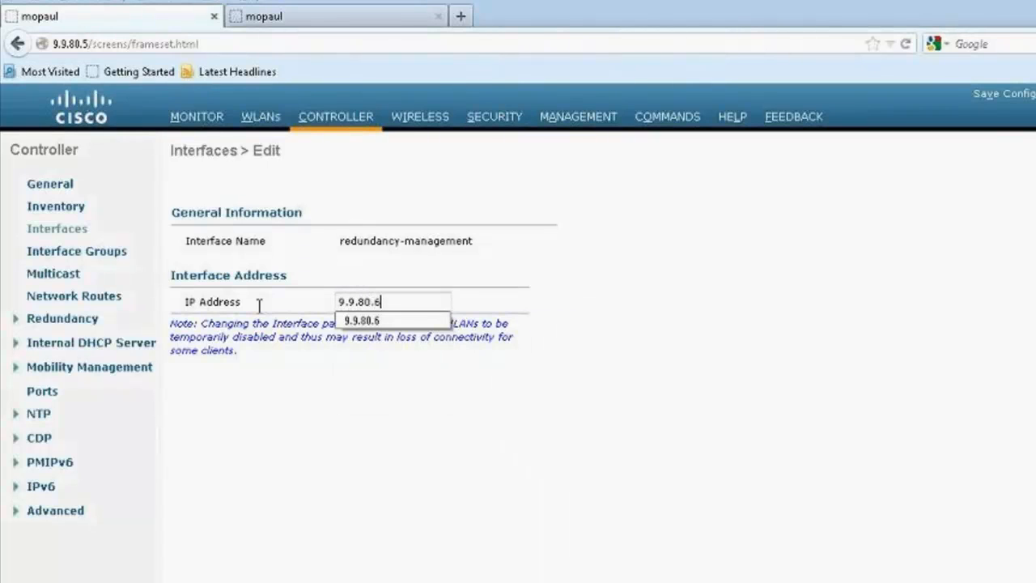
left_click(647, 325)
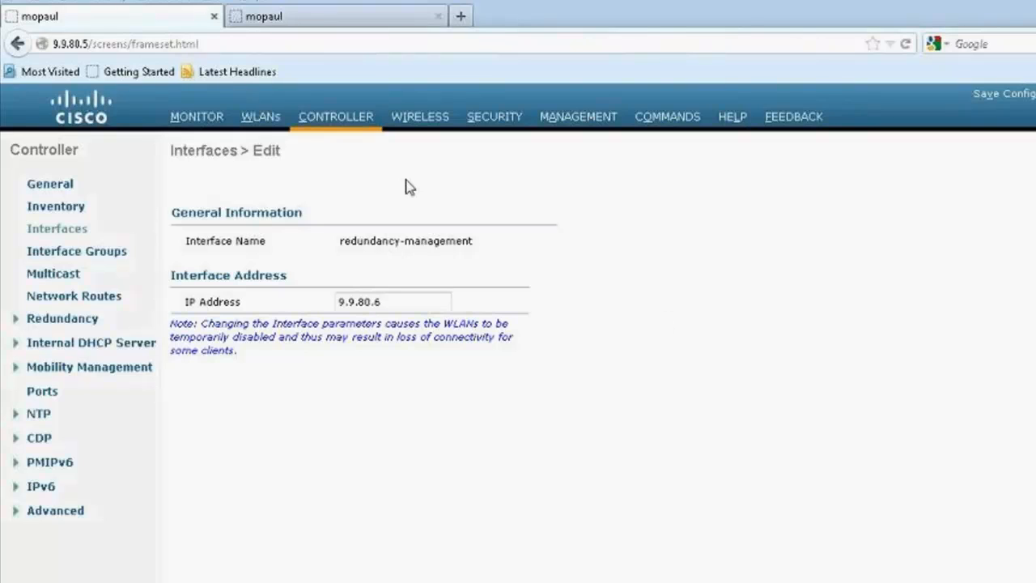
Step: Open the Redundancy global configuration and review the Redundancy Mgmt Ip, Peer Redundancy Mgmt Ip and AP SSO options
left_click(84, 322)
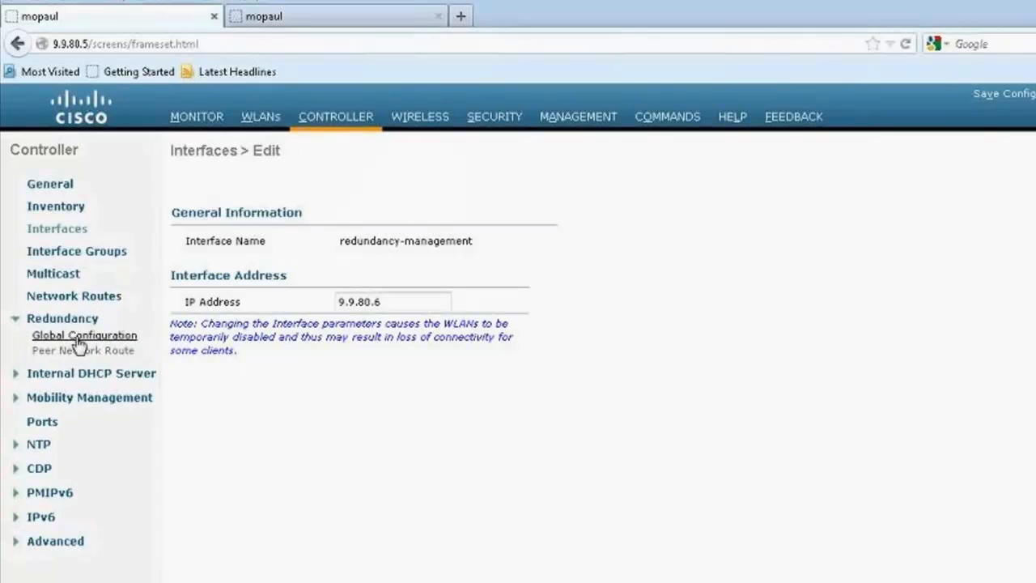
left_click(81, 335)
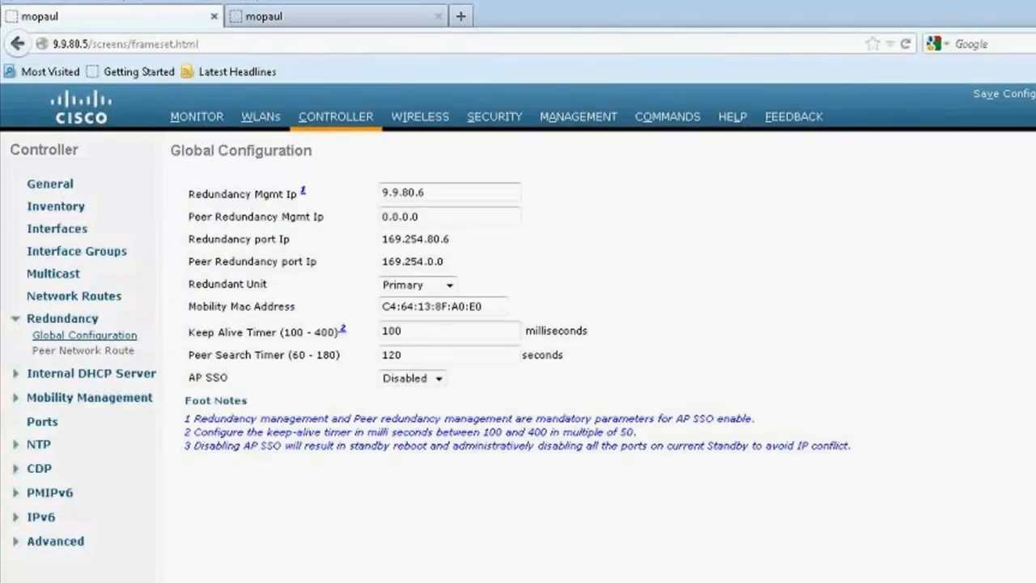
left_click_drag(458, 222, 364, 215)
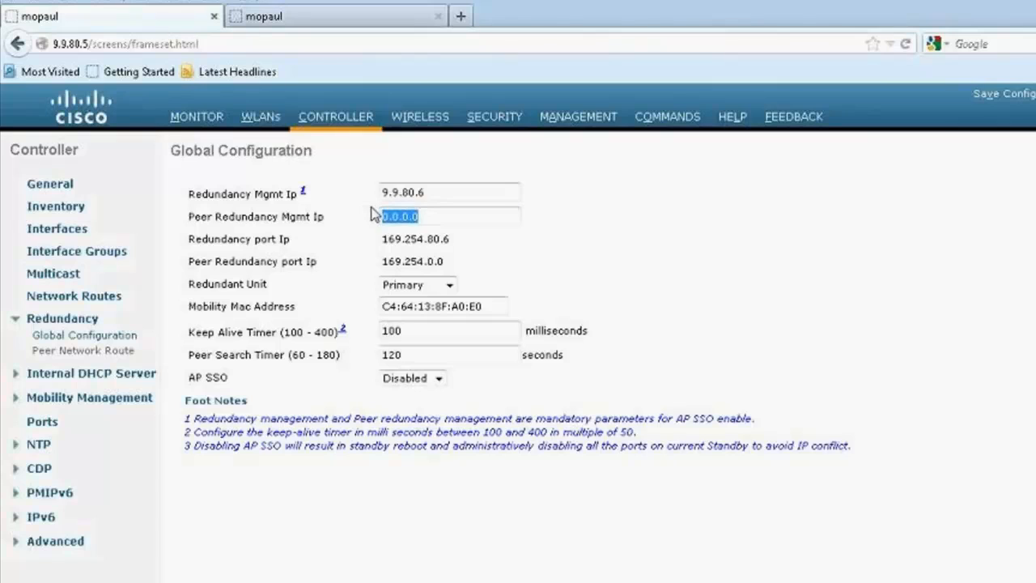
left_click_drag(445, 193, 357, 194)
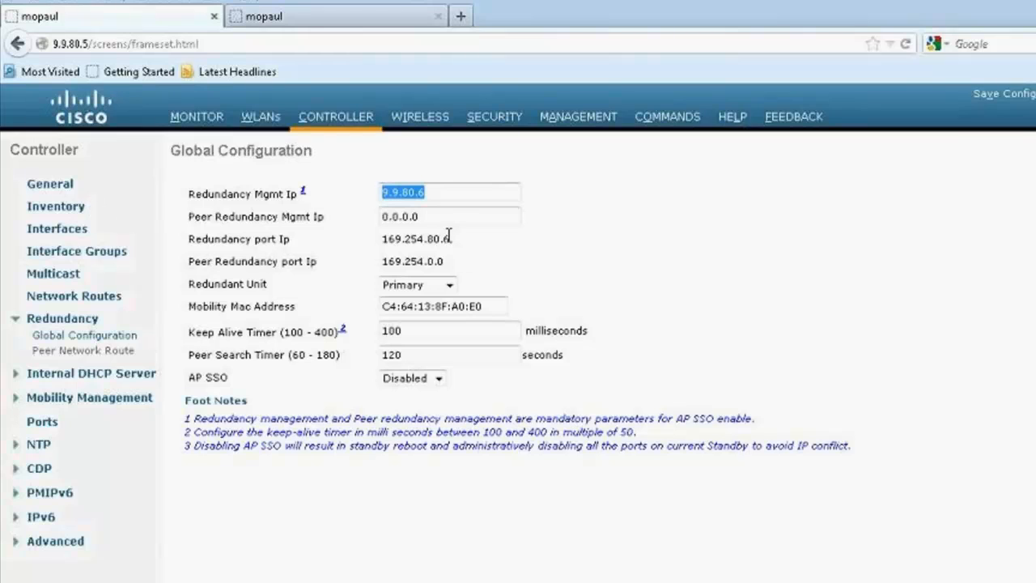
left_click_drag(450, 216, 392, 215)
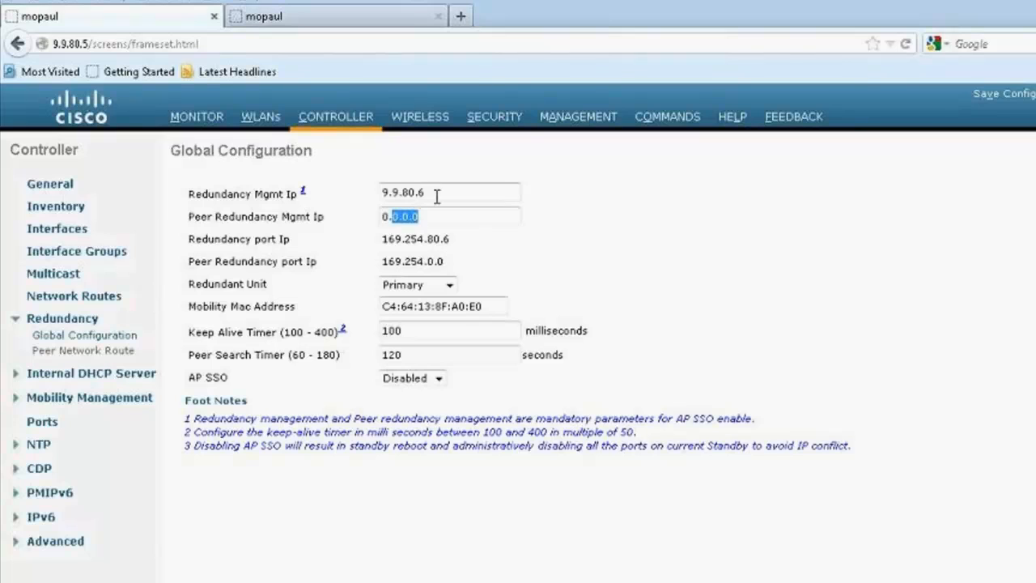
left_click_drag(438, 193, 377, 192)
left_click_drag(446, 217, 361, 214)
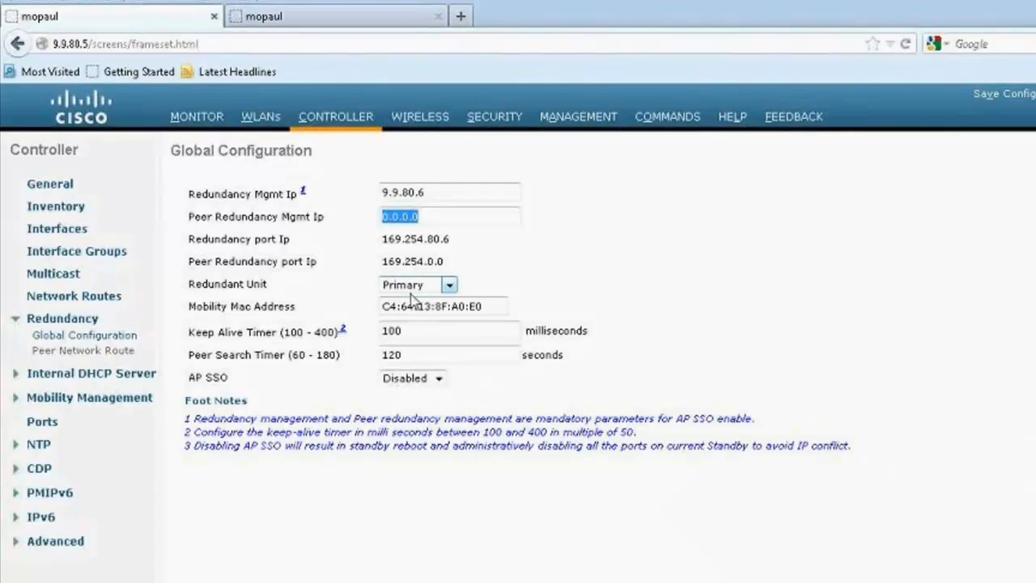
left_click(434, 379)
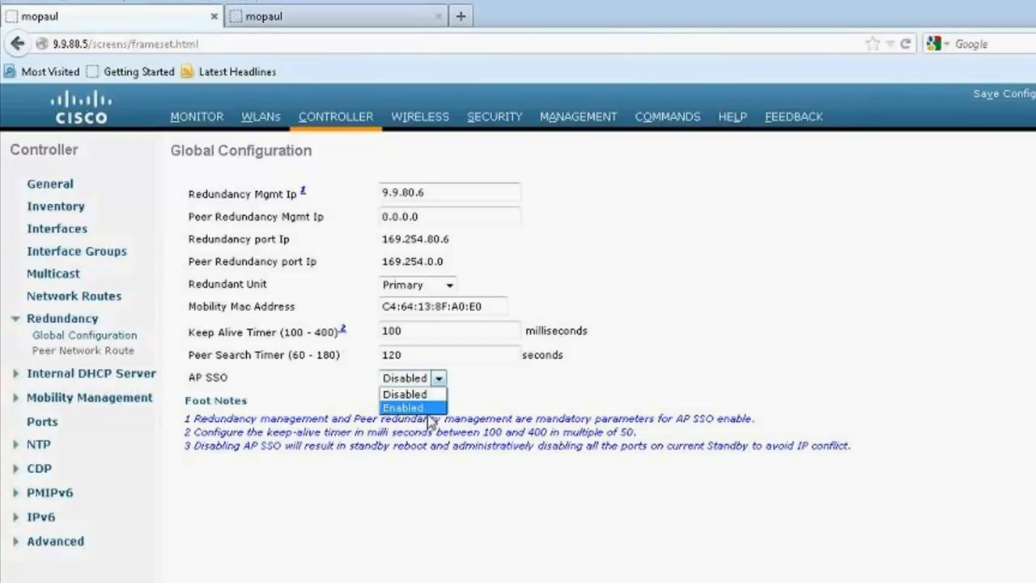
left_click(731, 276)
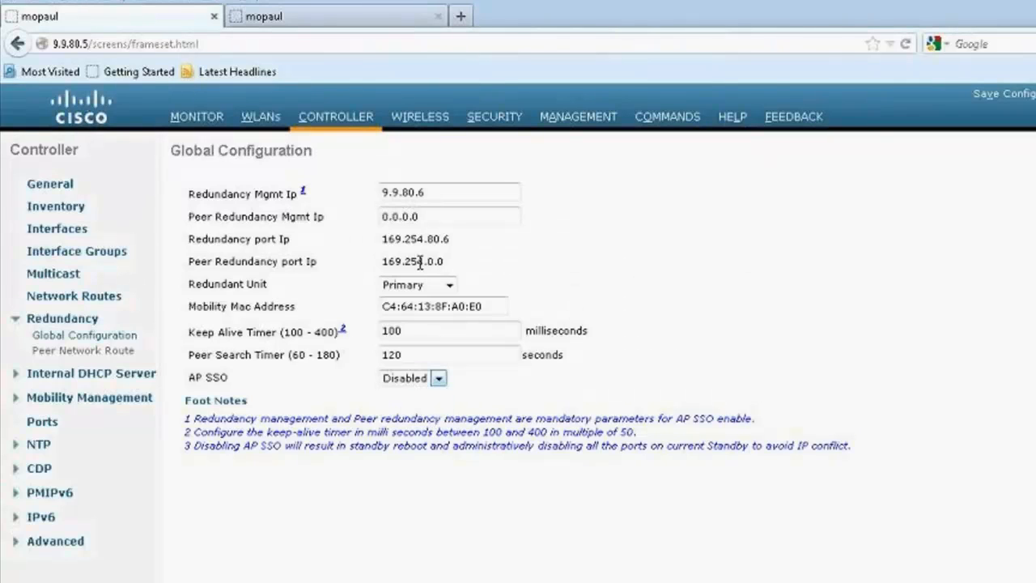
Step: Examine how the last two octets of the redundancy port IPs correspond to the local and peer redundancy management IPs
left_click_drag(188, 239, 426, 239)
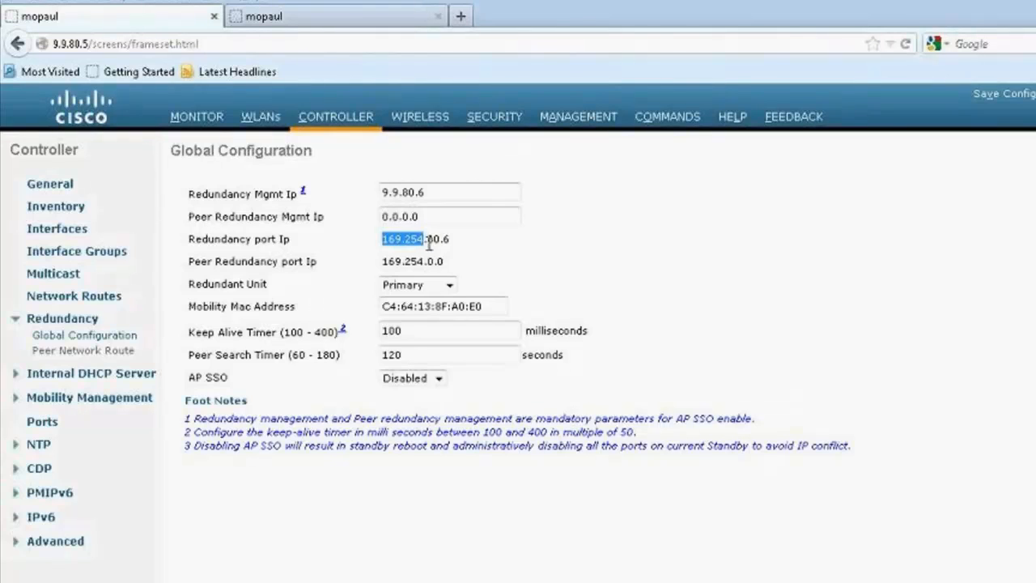
left_click_drag(428, 239, 458, 239)
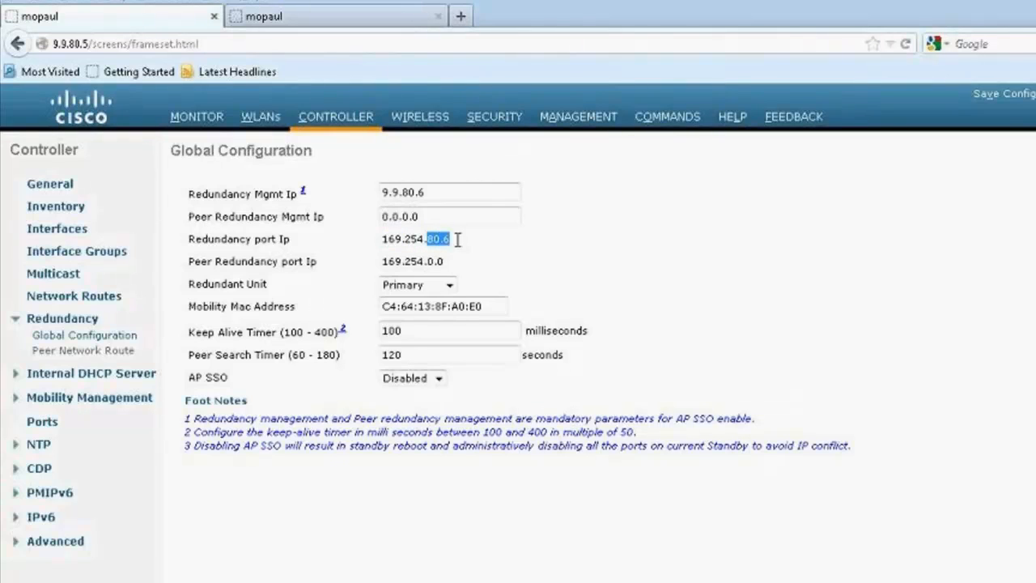
double_click(409, 193)
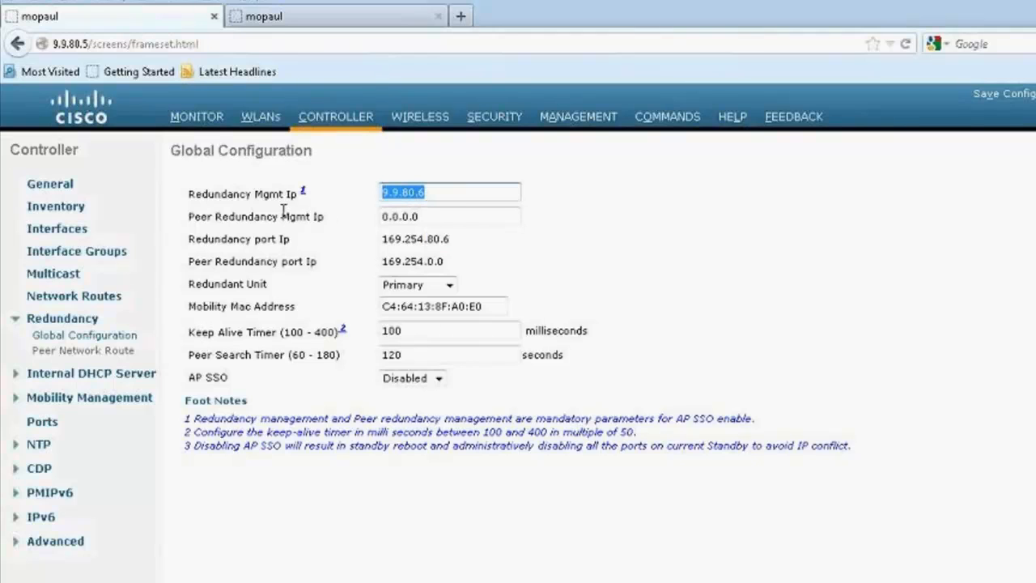
left_click(343, 222)
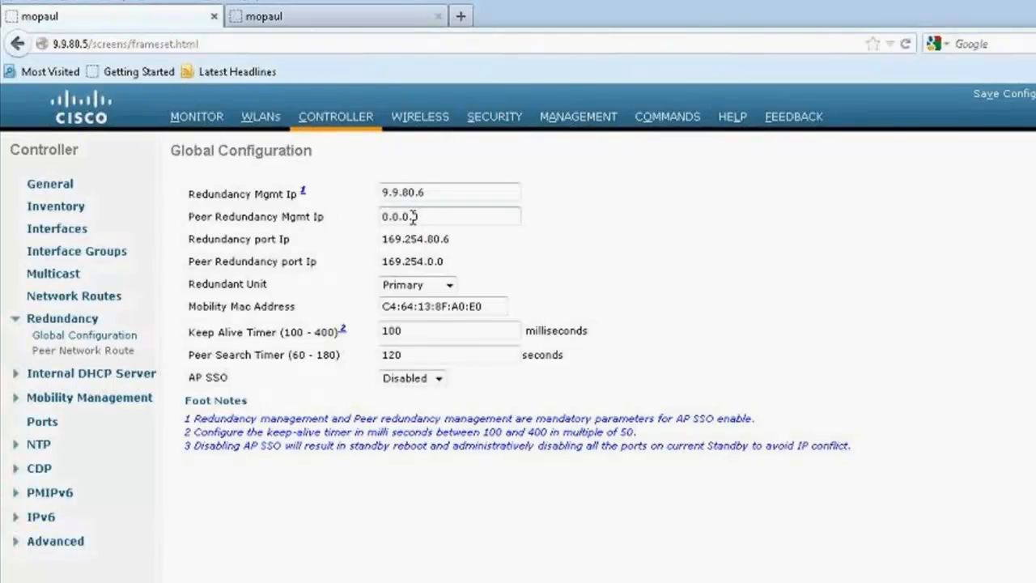
double_click(405, 191)
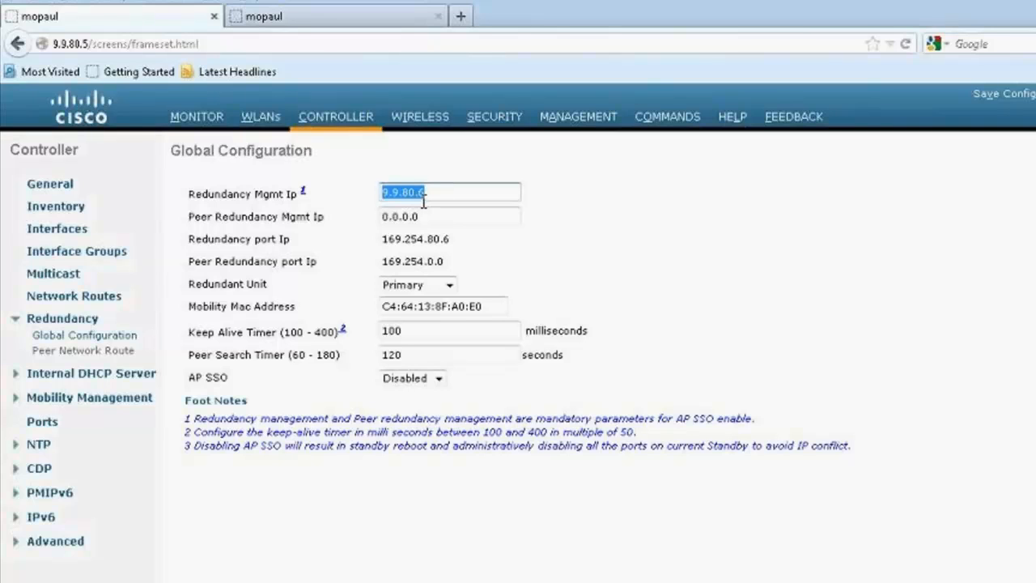
left_click_drag(427, 239, 458, 238)
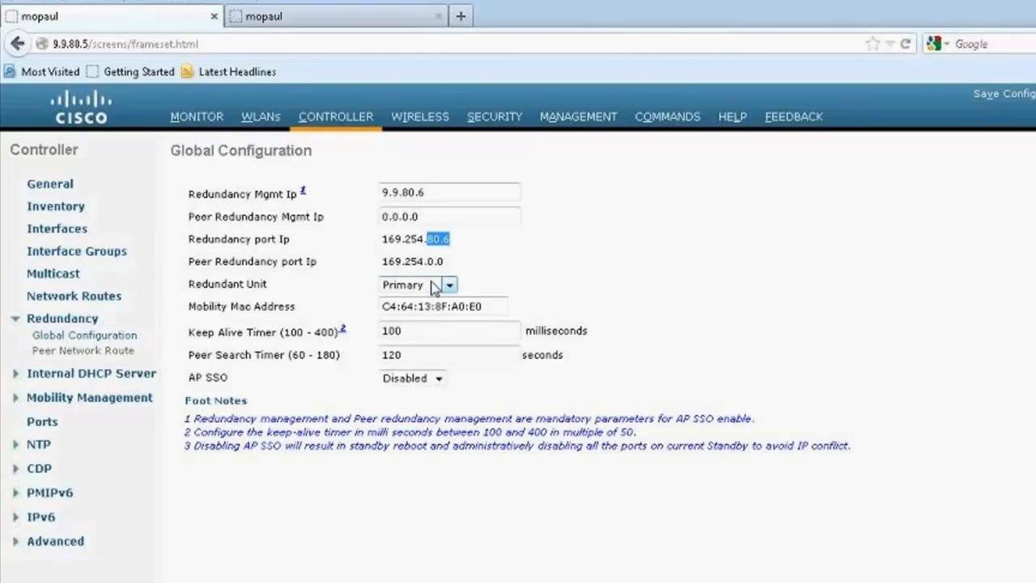
left_click_drag(221, 217, 331, 225)
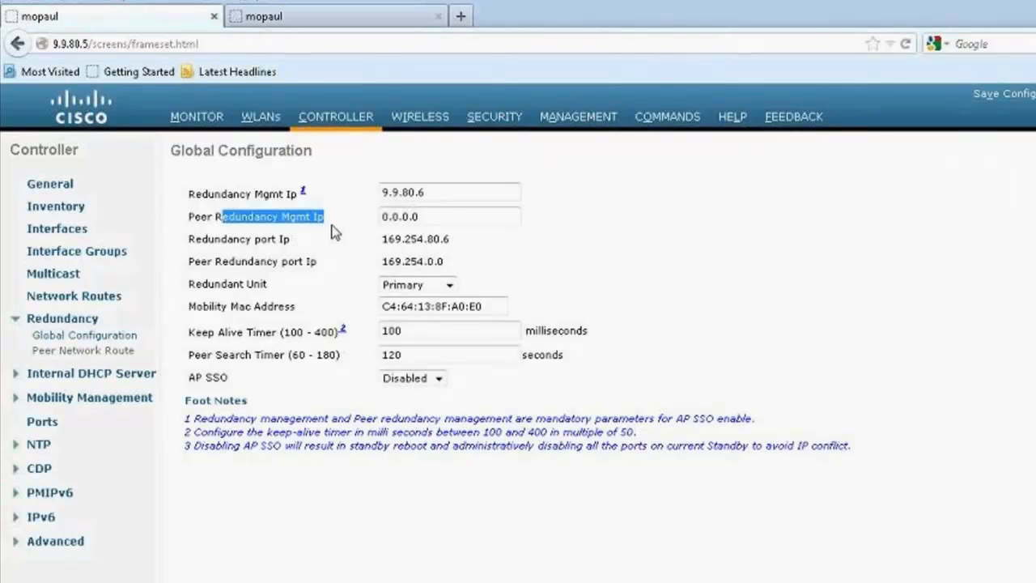
left_click_drag(449, 261, 429, 267)
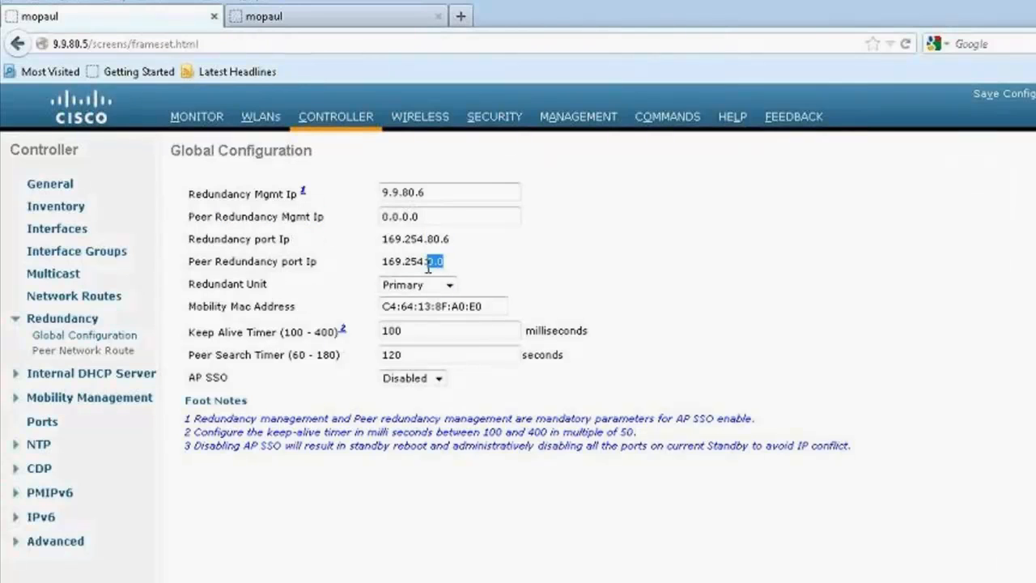
Step: Set the Peer Redundancy Mgmt Ip to 9.9.80.8, apply it, and check the Peer Redundancy port Ip
left_click_drag(429, 217, 334, 224)
type("9.9")
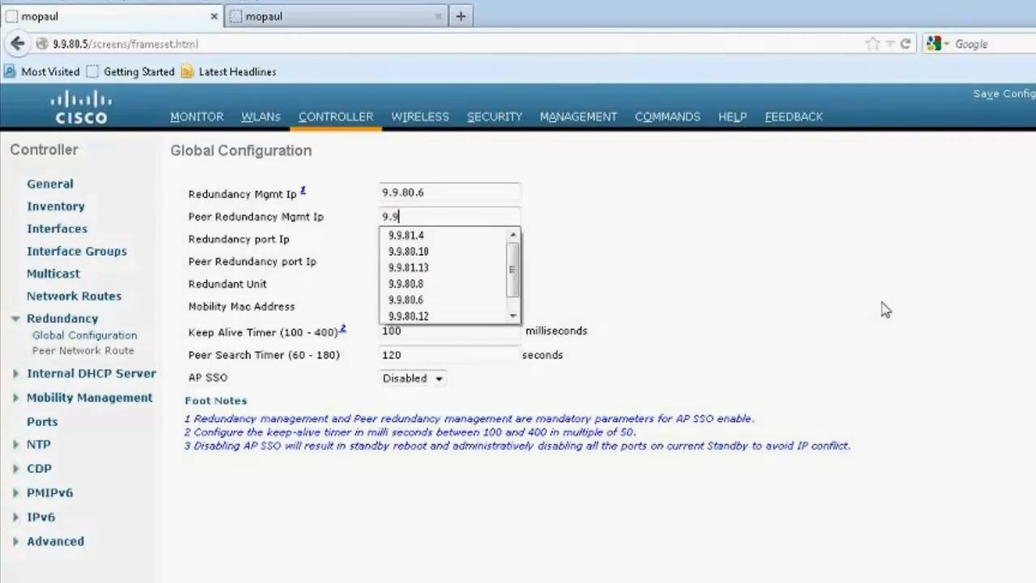
type(".80.")
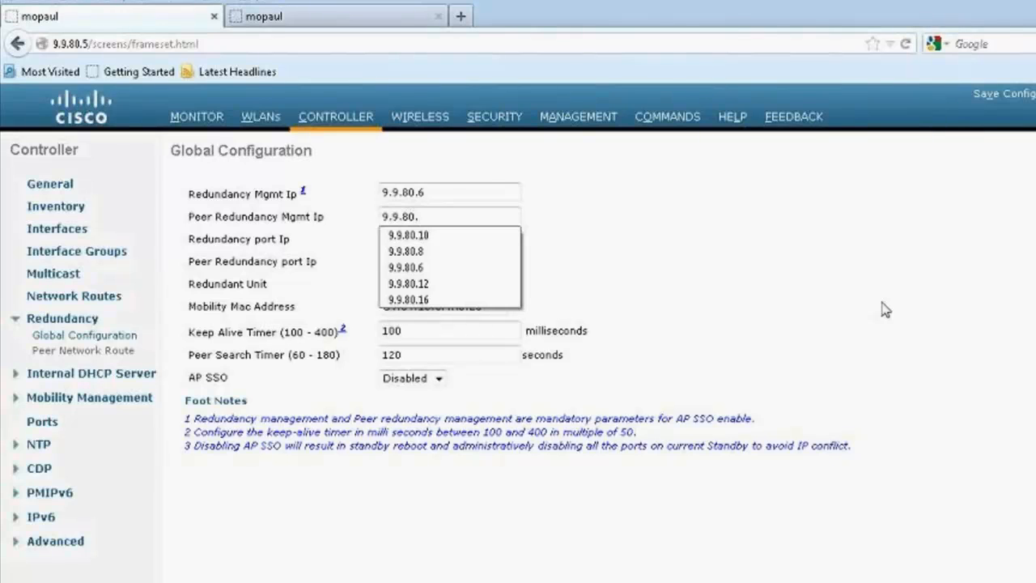
type("8")
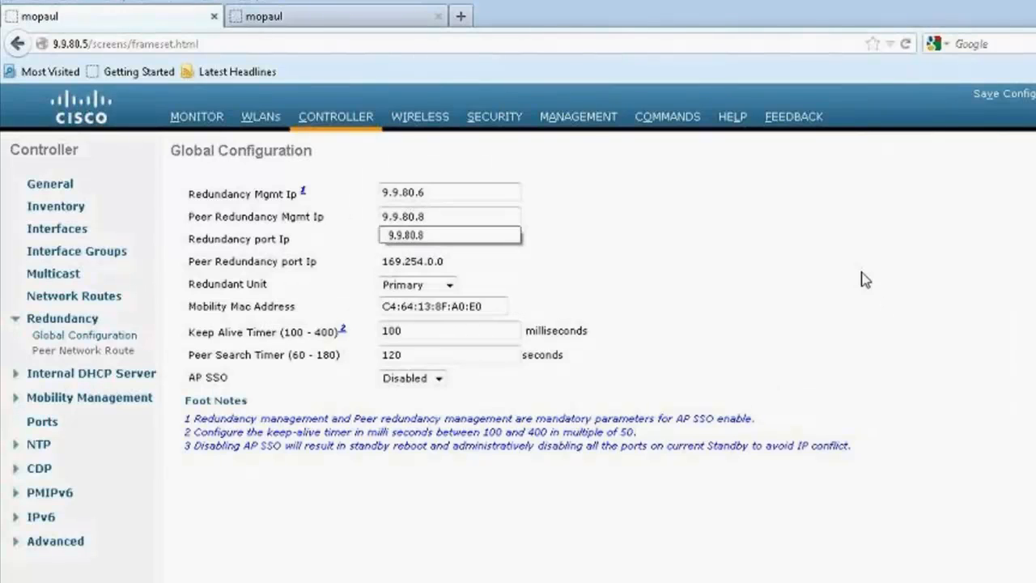
left_click(796, 229)
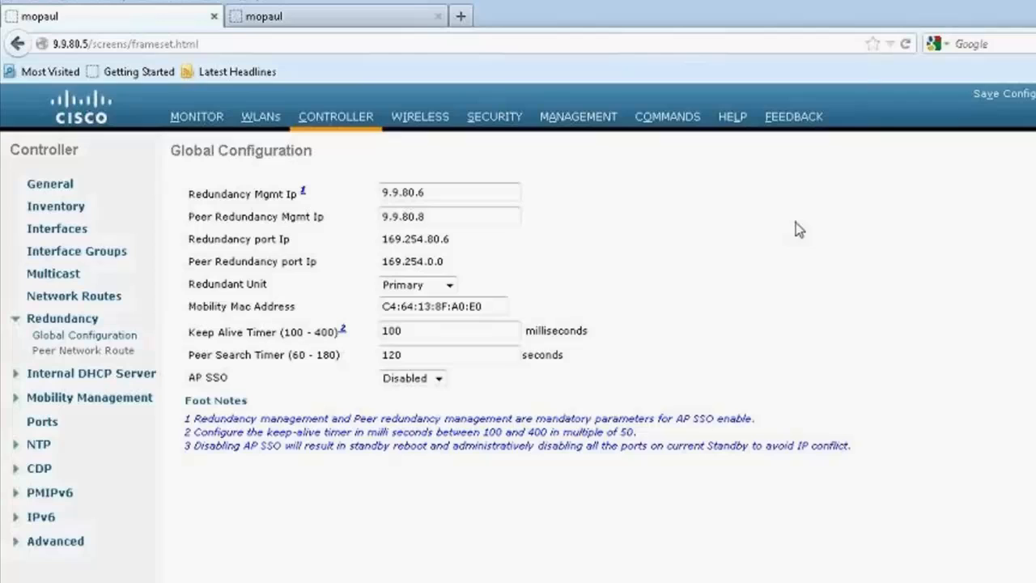
triple_click(454, 268)
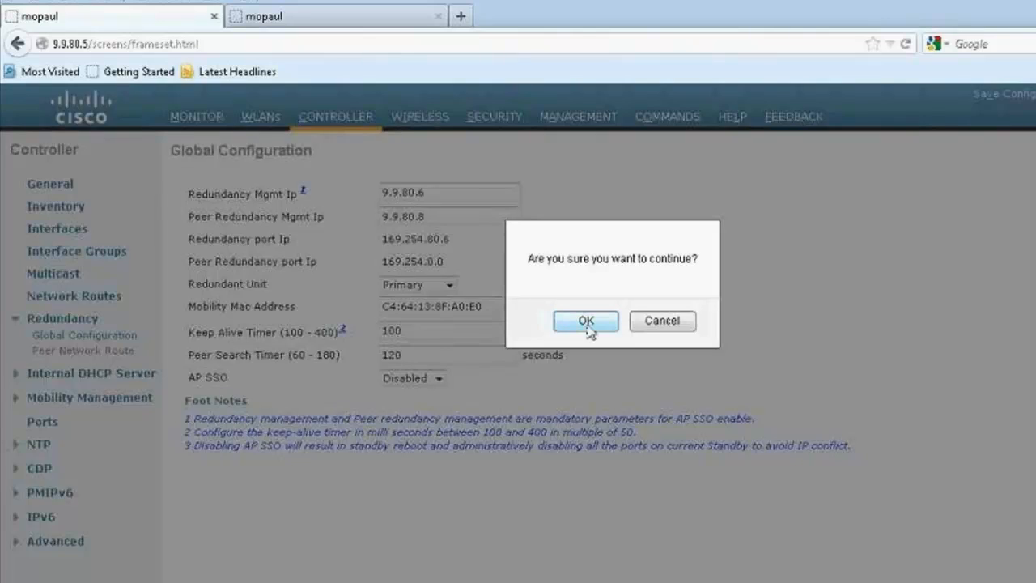
left_click(588, 323)
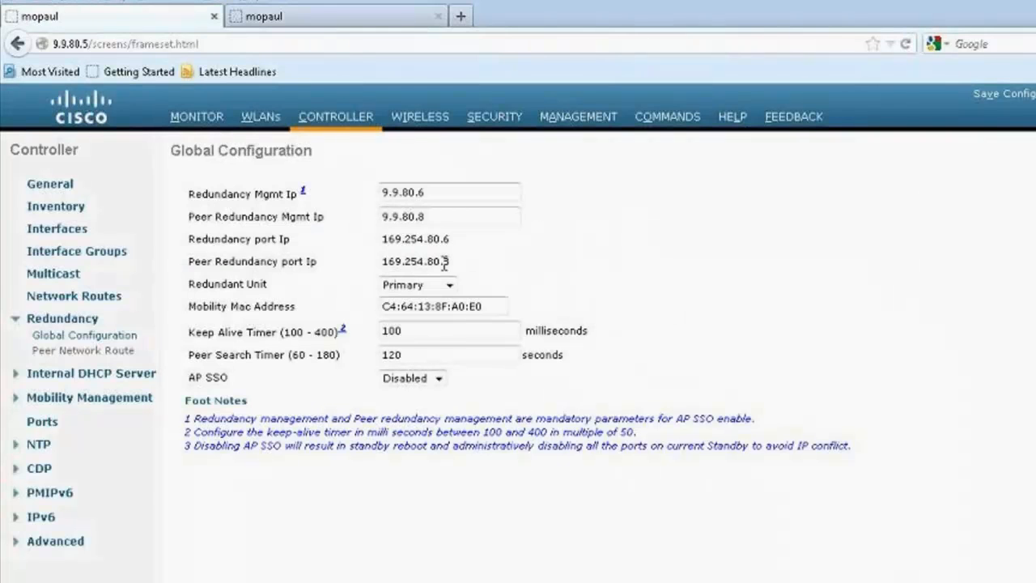
left_click_drag(463, 261, 366, 264)
left_click(512, 259)
Step: On controller 9.9.80.7, set the redundancy-management interface's IP address to 9.9.80.8 and apply it
left_click(348, 21)
left_click(336, 117)
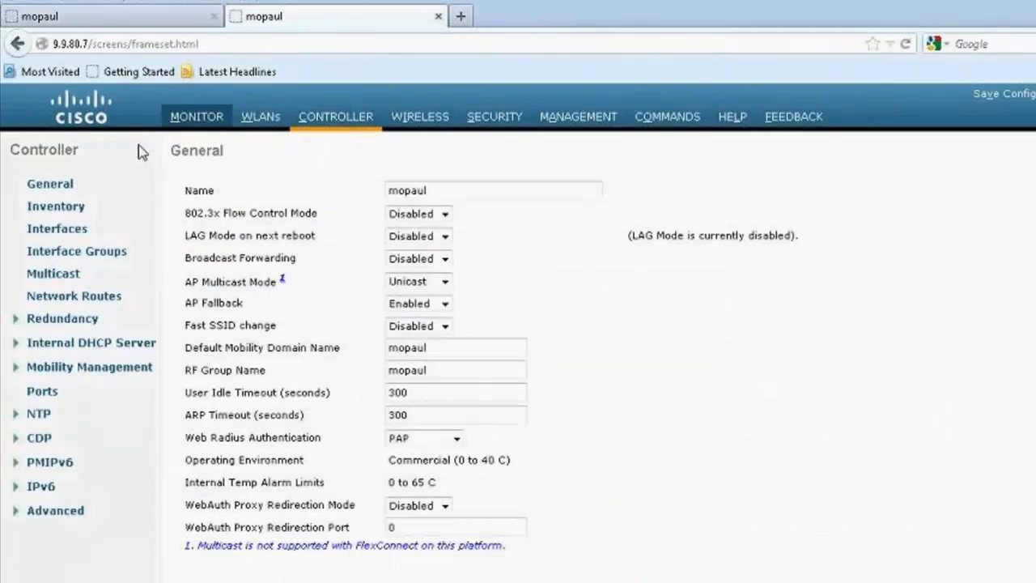
left_click(76, 230)
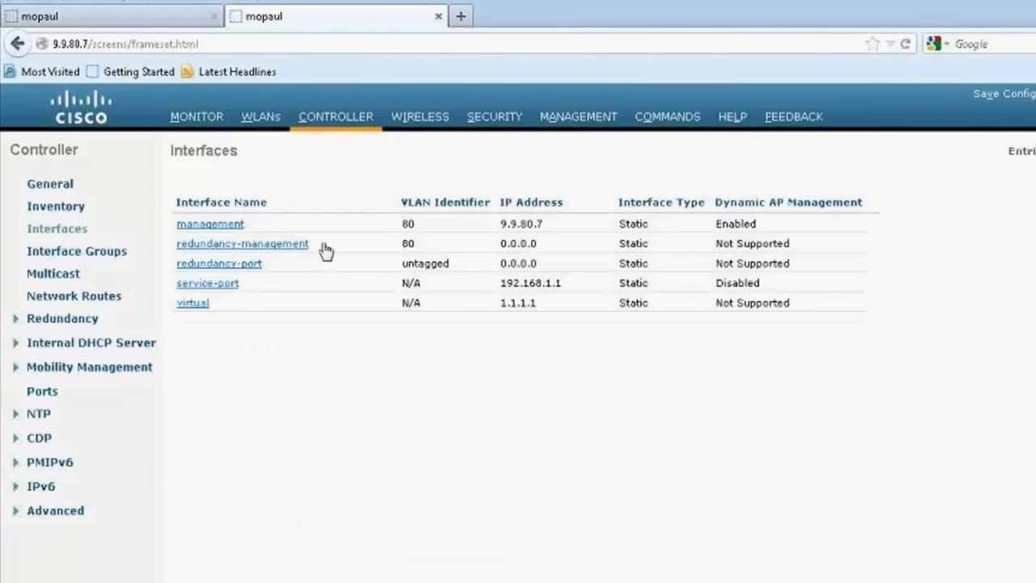
left_click(275, 244)
left_click_drag(445, 301, 247, 300)
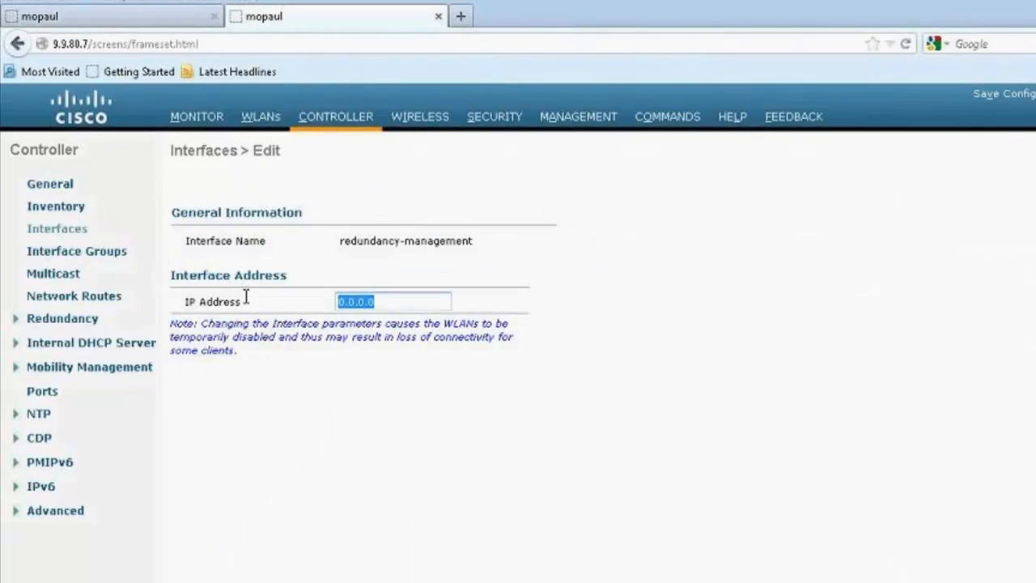
type("9.9.80")
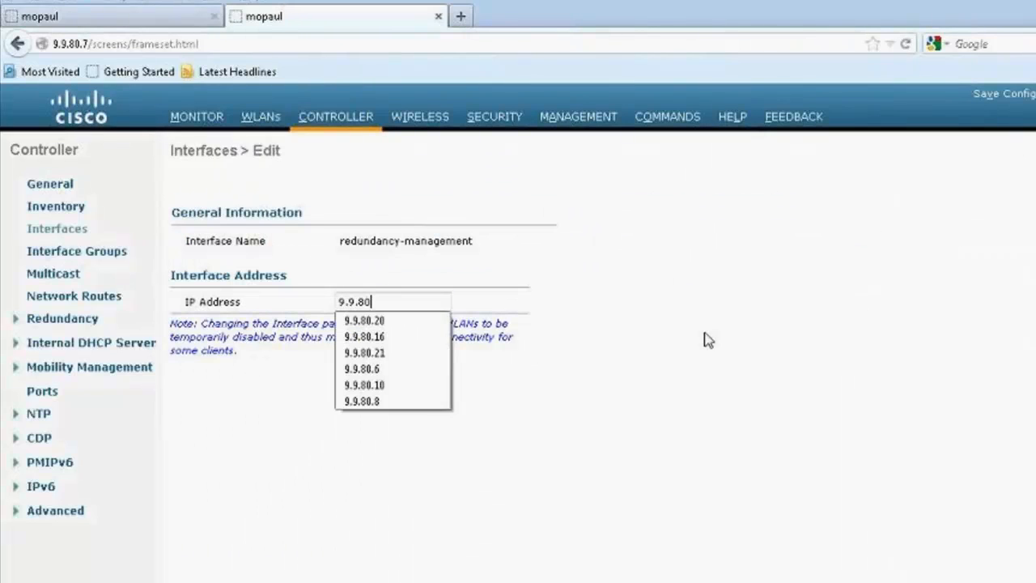
type(".8")
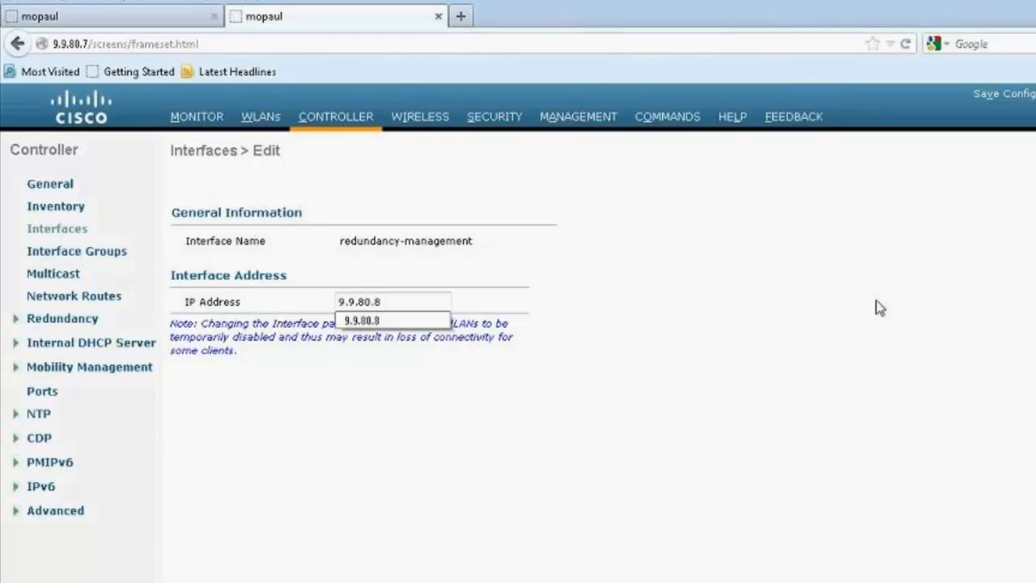
Step: In controller 9.9.80.7's Redundancy global configuration, set the Peer Redundancy Mgmt Ip to 9.9.80.6, apply it and confirm
left_click(84, 319)
left_click(77, 342)
left_click_drag(451, 217, 305, 221)
type("9.9.80.")
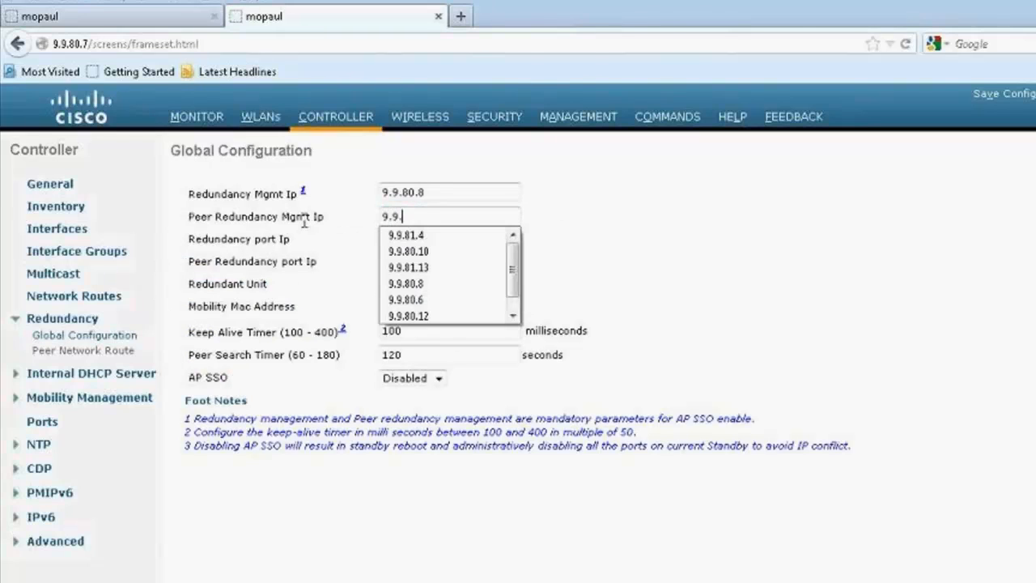
type("6")
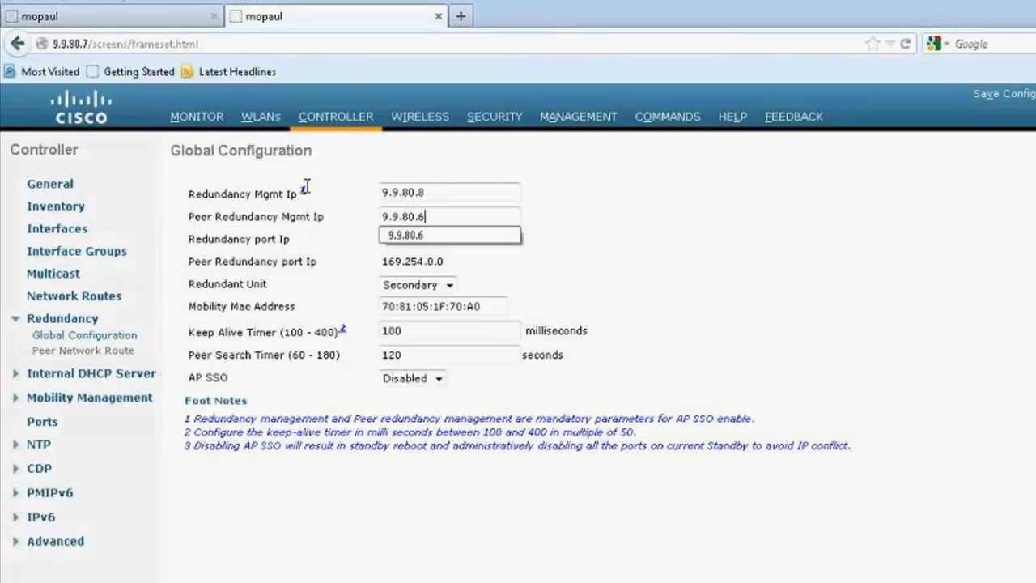
left_click(708, 273)
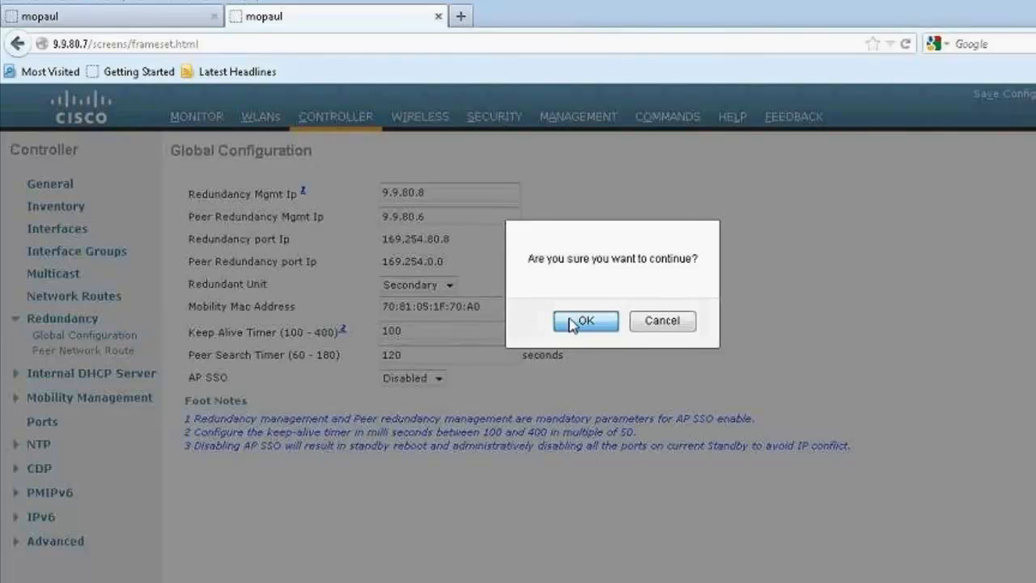
left_click(576, 323)
Step: Compare the Redundant Unit role and the local and peer redundancy IPs on controllers 9.9.80.5 and 9.9.80.7
left_click(114, 16)
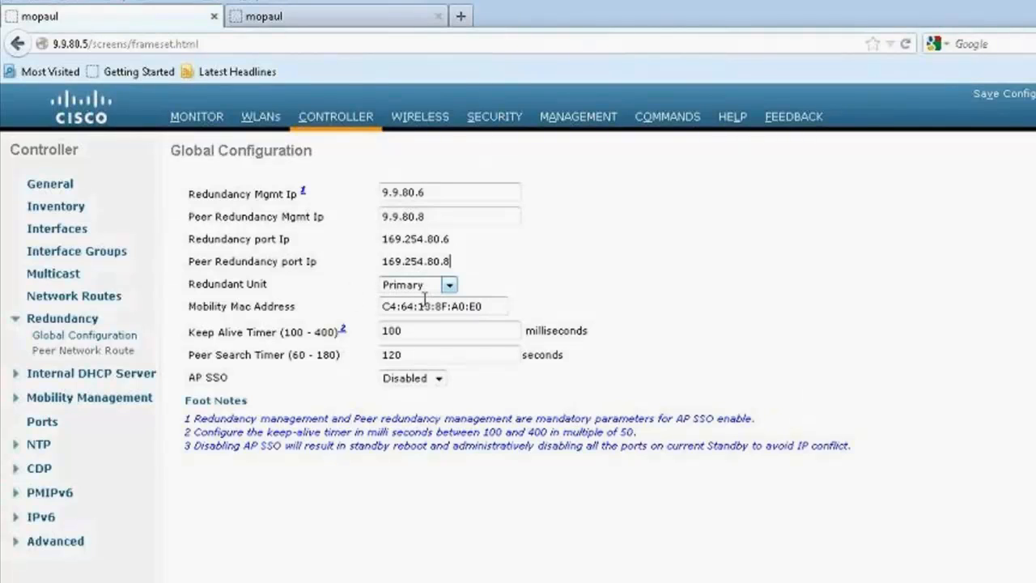
left_click(363, 17)
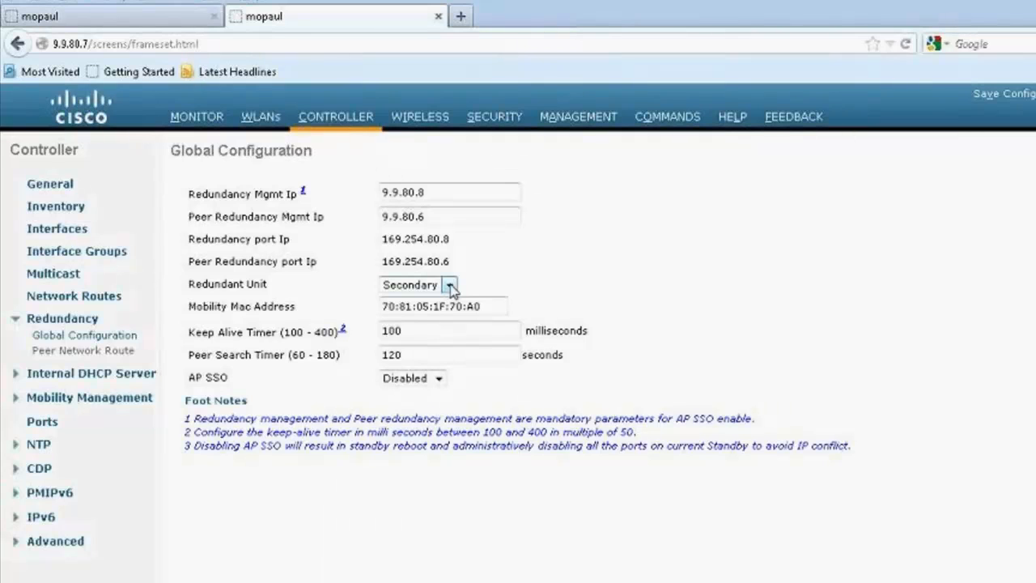
Step: On controller 9.9.80.5, set AP SSO to Enabled in the Redundancy global configuration
left_click(147, 18)
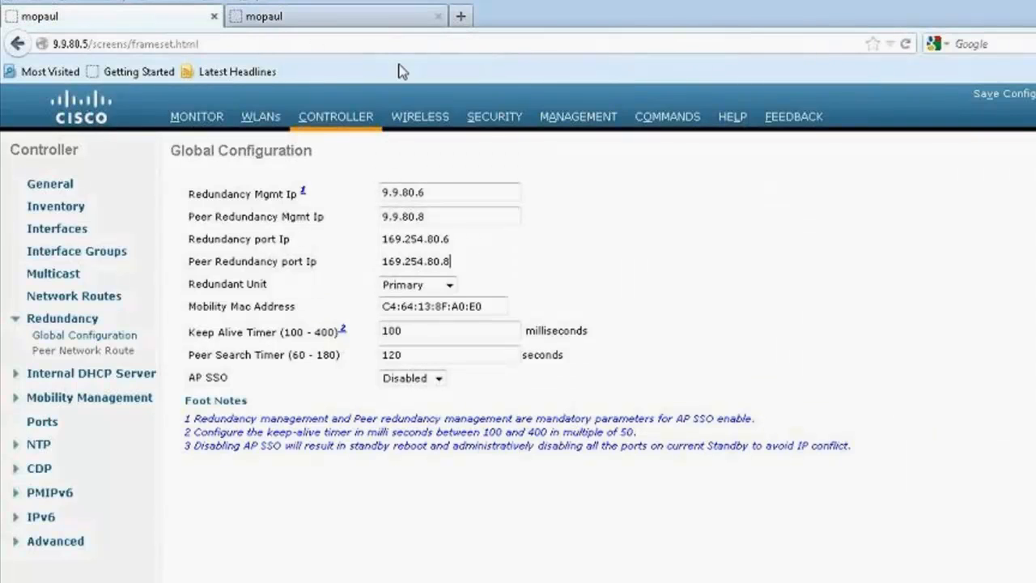
left_click(438, 378)
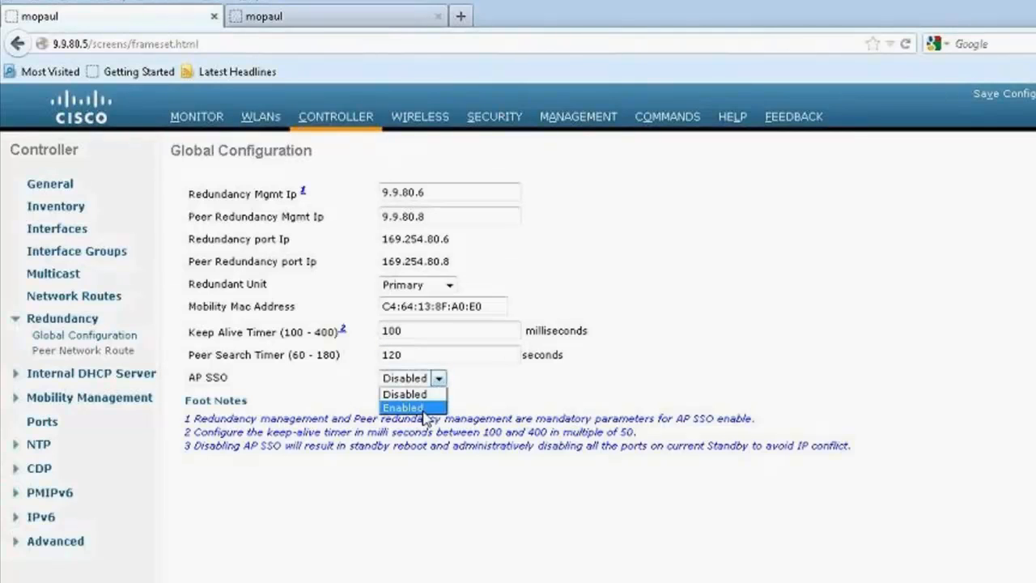
left_click(423, 408)
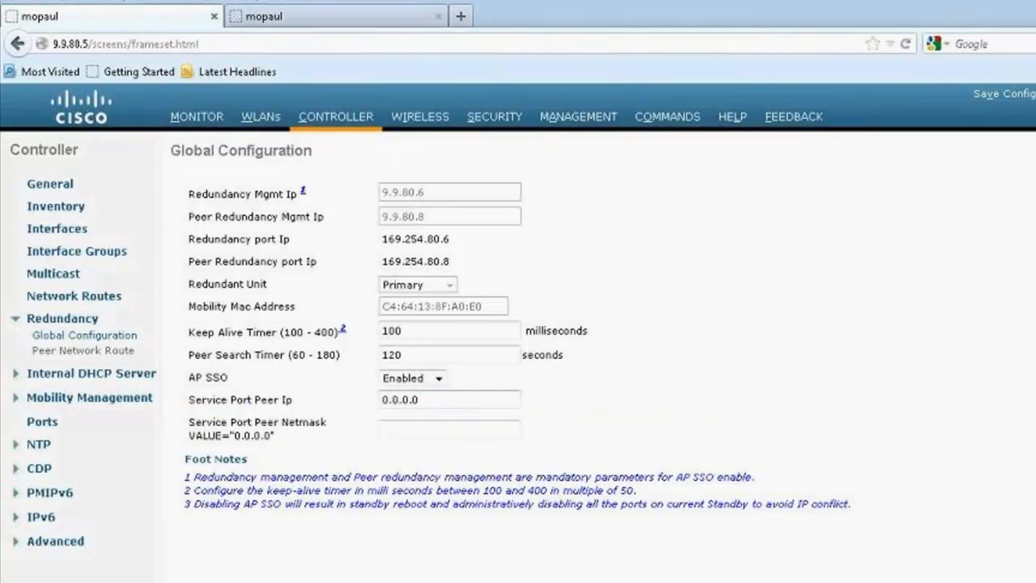
Step: Review the Service Port Peer Ip and Mobility Mac Address fields on controller 9.9.80.5
left_click_drag(192, 400, 323, 411)
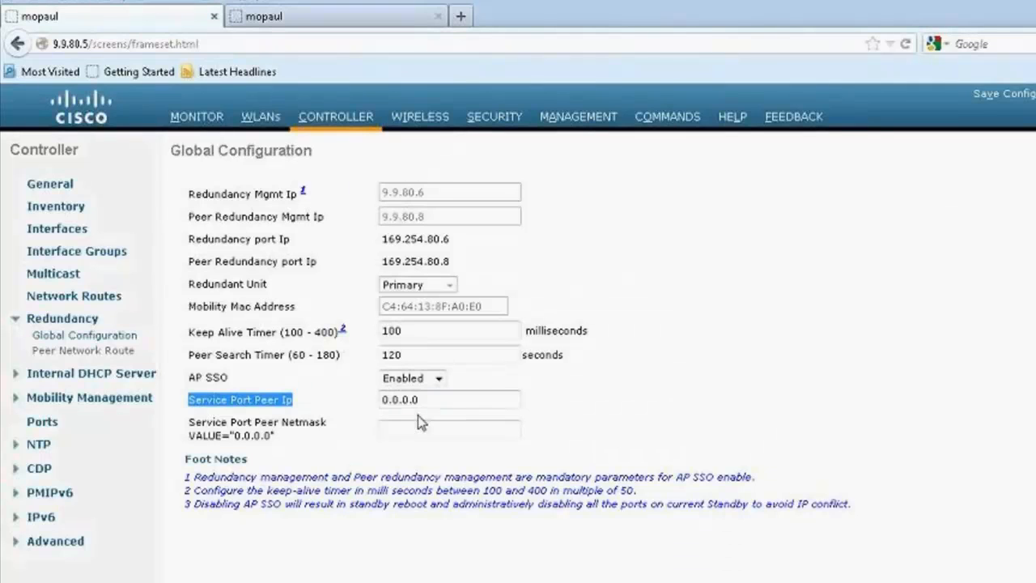
left_click(435, 402)
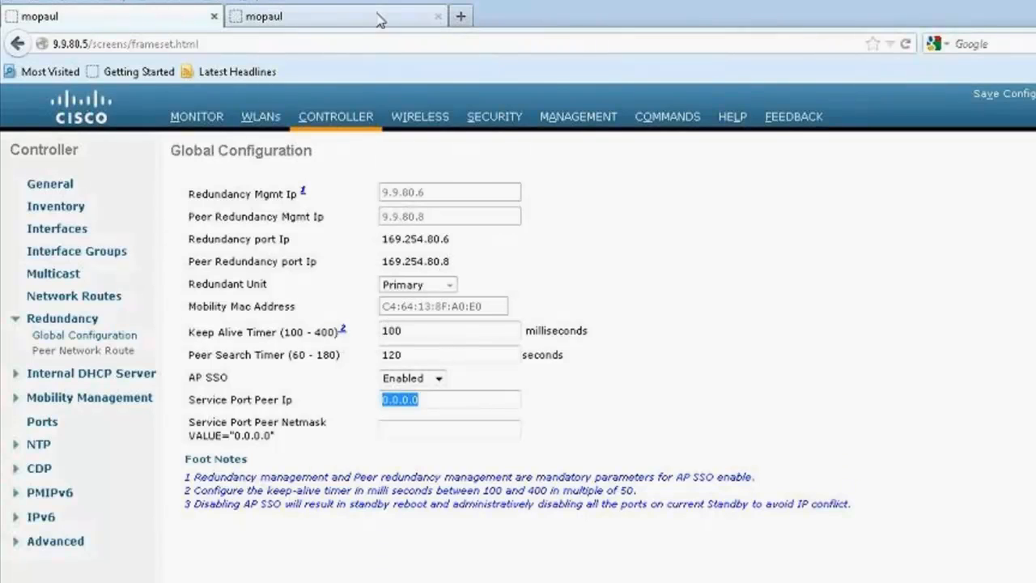
left_click_drag(190, 308, 332, 316)
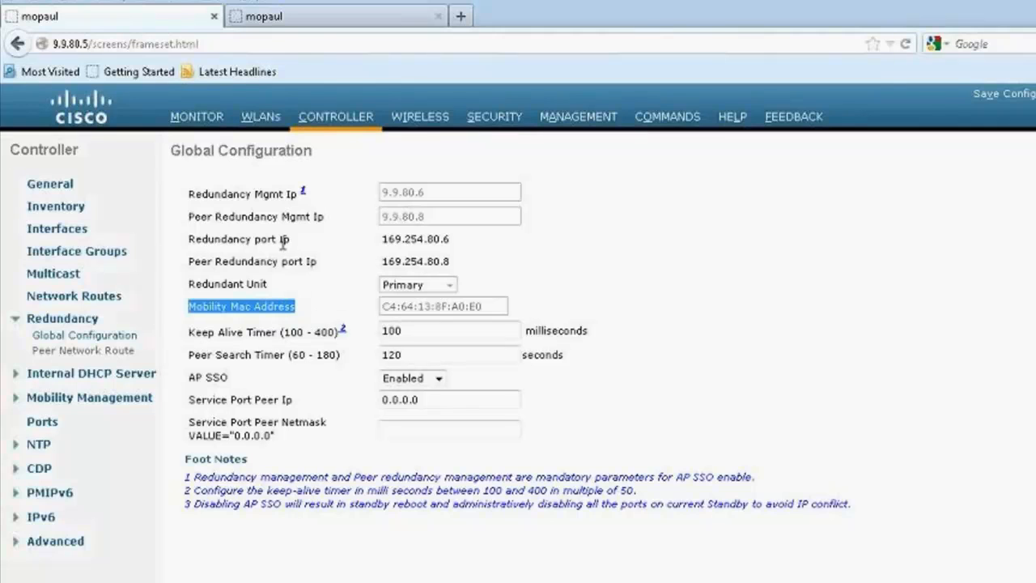
Step: On controller 9.9.80.7, set AP SSO to Enabled, apply it, and confirm saving the configuration and rebooting
left_click(314, 32)
left_click(438, 378)
left_click(429, 407)
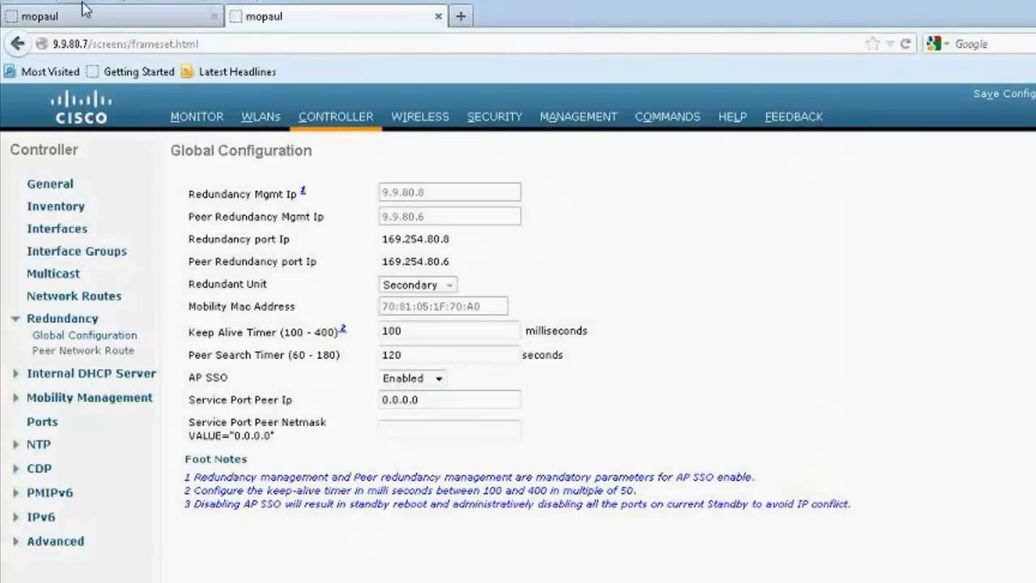
left_click(1035, 151)
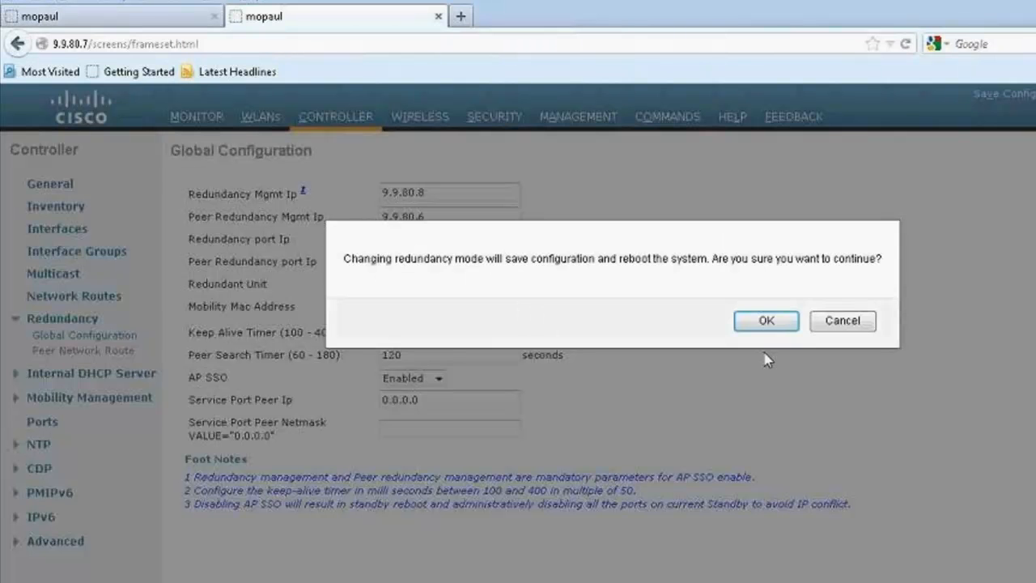
left_click(764, 322)
Step: Apply the AP SSO setting on controller 9.9.80.5 and confirm saving the configuration and rebooting
left_click(138, 17)
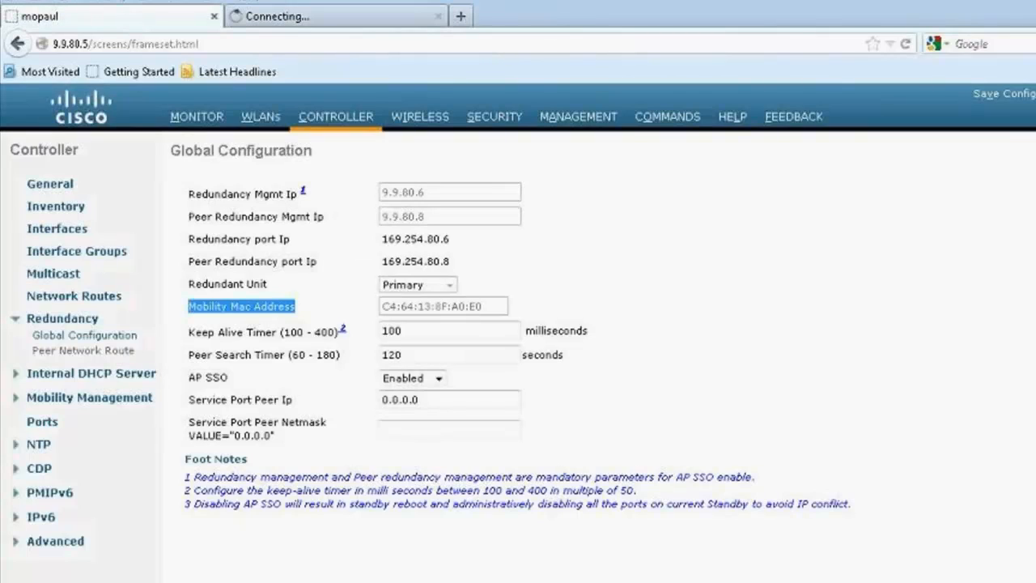
left_click(1035, 151)
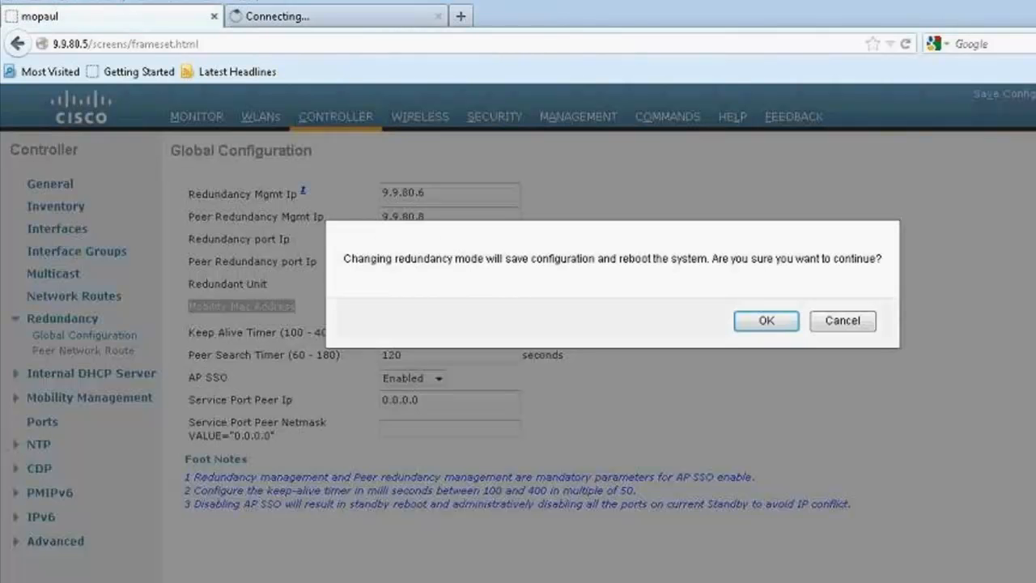
left_click(774, 321)
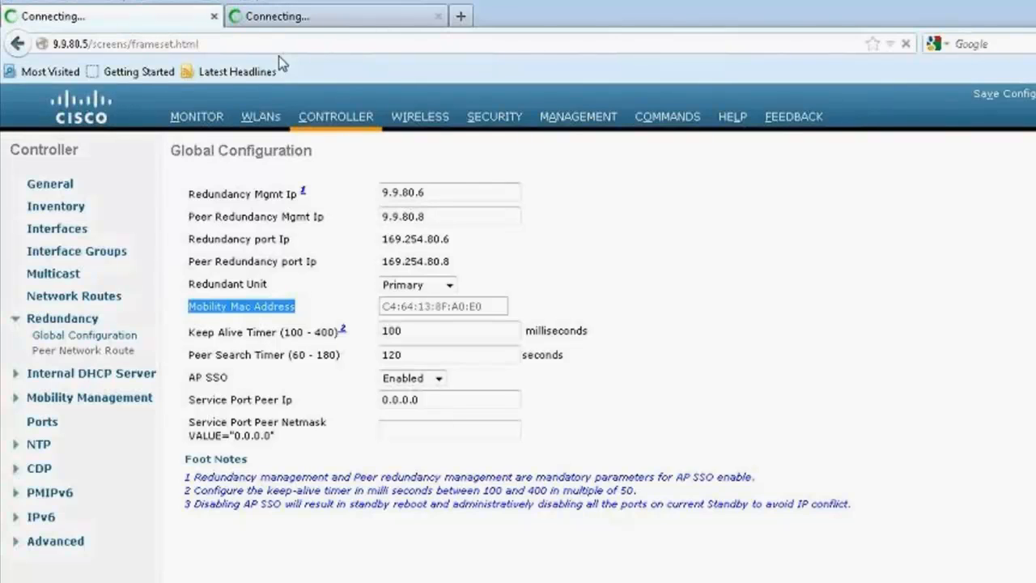
Step: Load the login page of the primary controller at 9.9.80.5
left_click(234, 43)
left_click_drag(87, 43, 286, 71)
key("BackSpace")
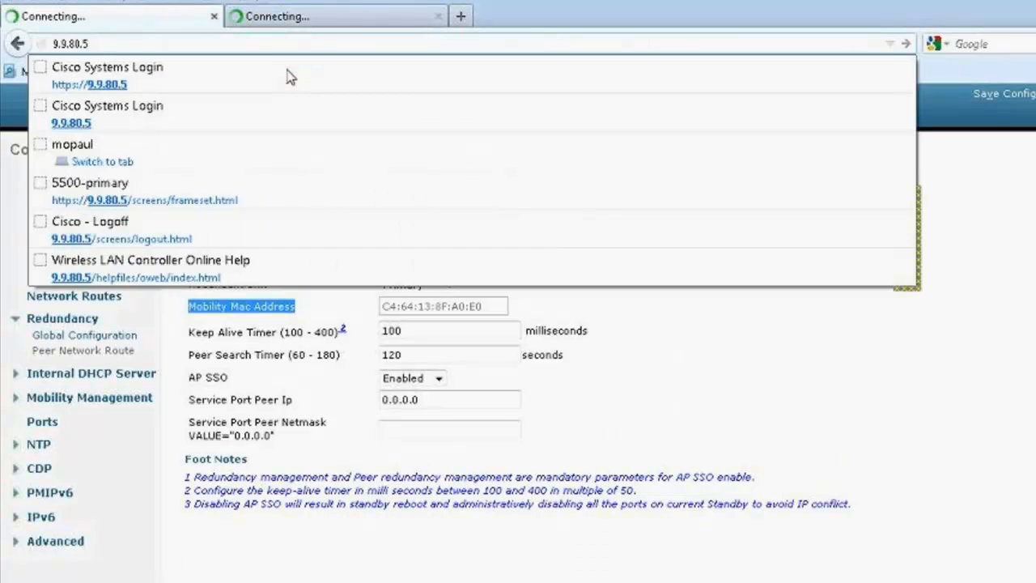
key("Return")
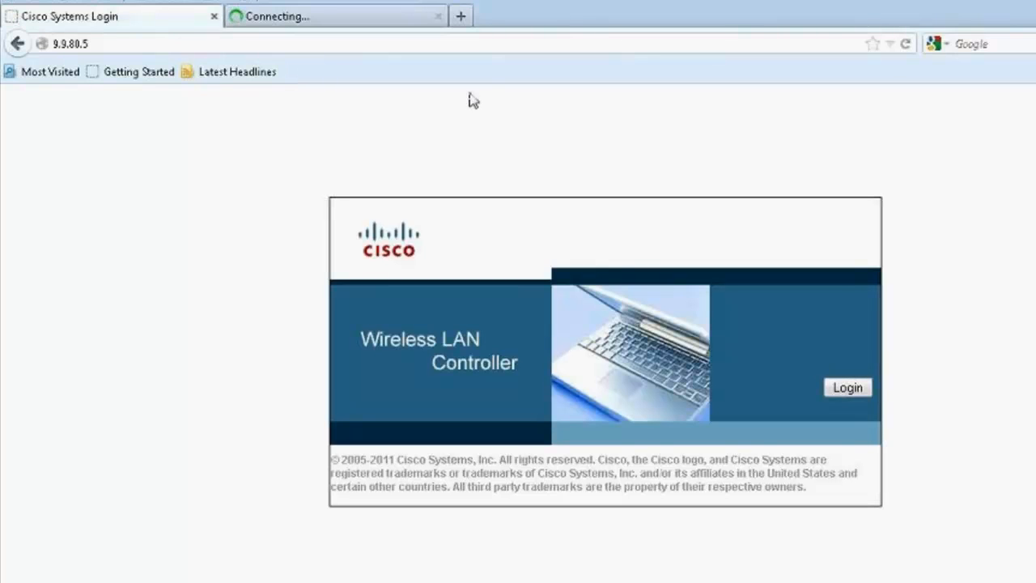
Step: Log in to controller 9.9.80.5 with user name cisco and the account password, without having the browser remember the password
left_click(848, 387)
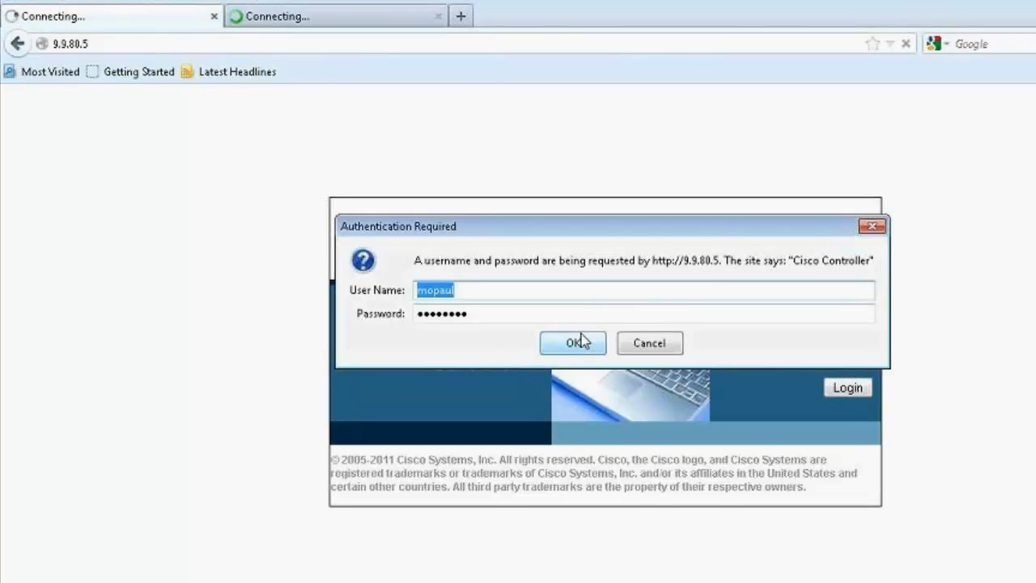
type("cisco")
key("Tab")
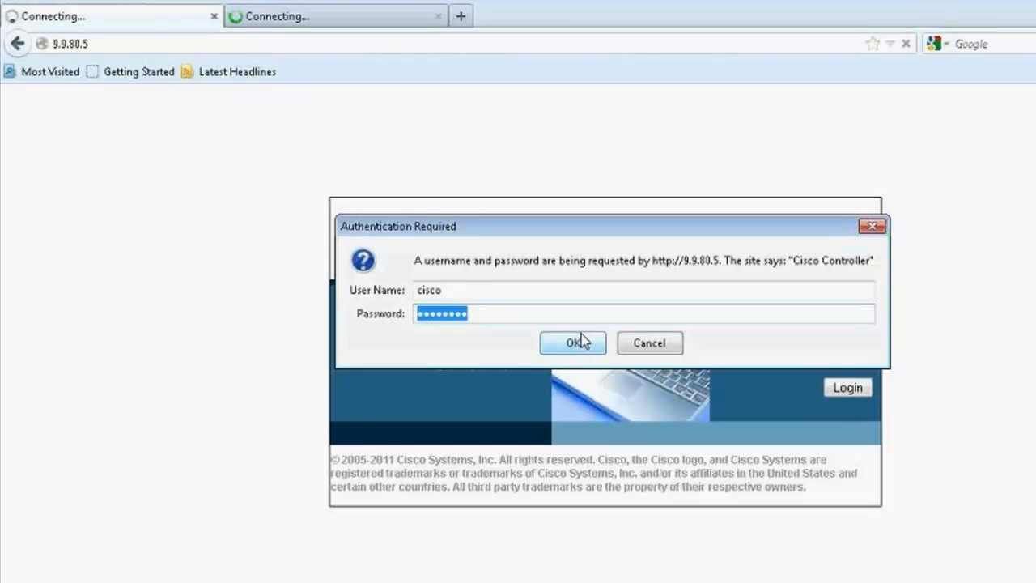
type("cisco123")
key("Return")
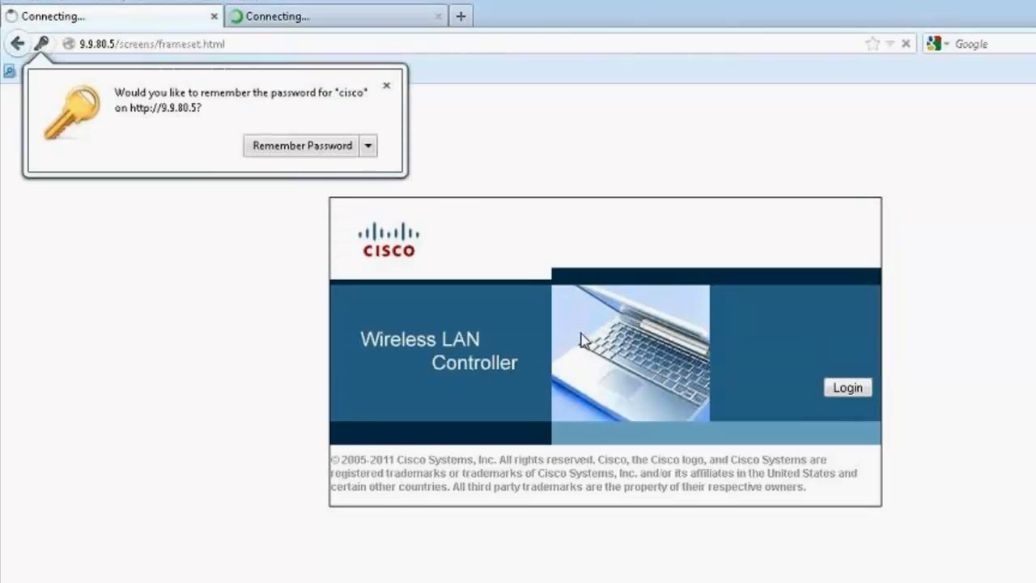
left_click(386, 85)
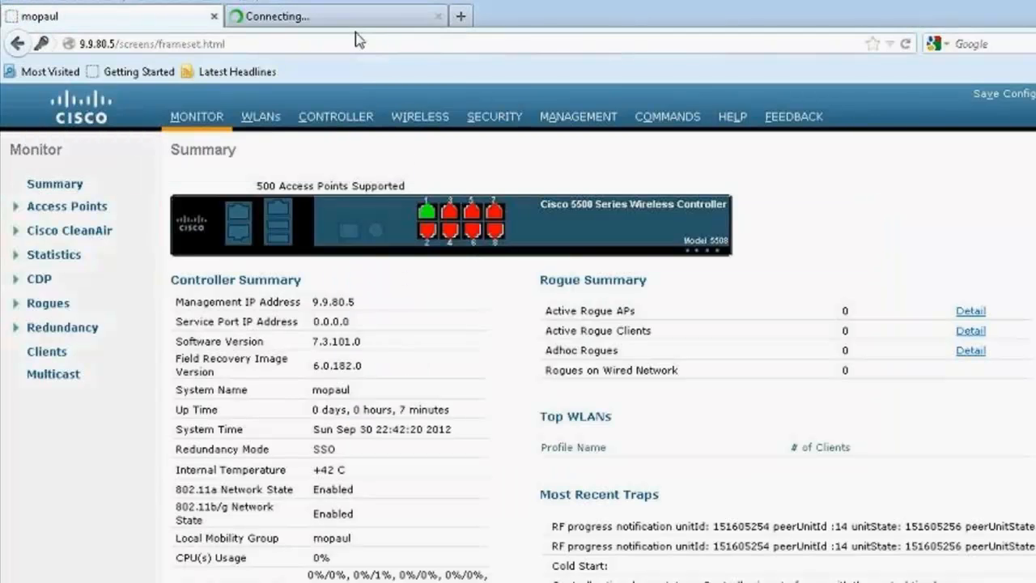
Step: Check whether the secondary controller's web interface at 9.9.80.7 is reachable, alternating with the primary controller's page
left_click(358, 22)
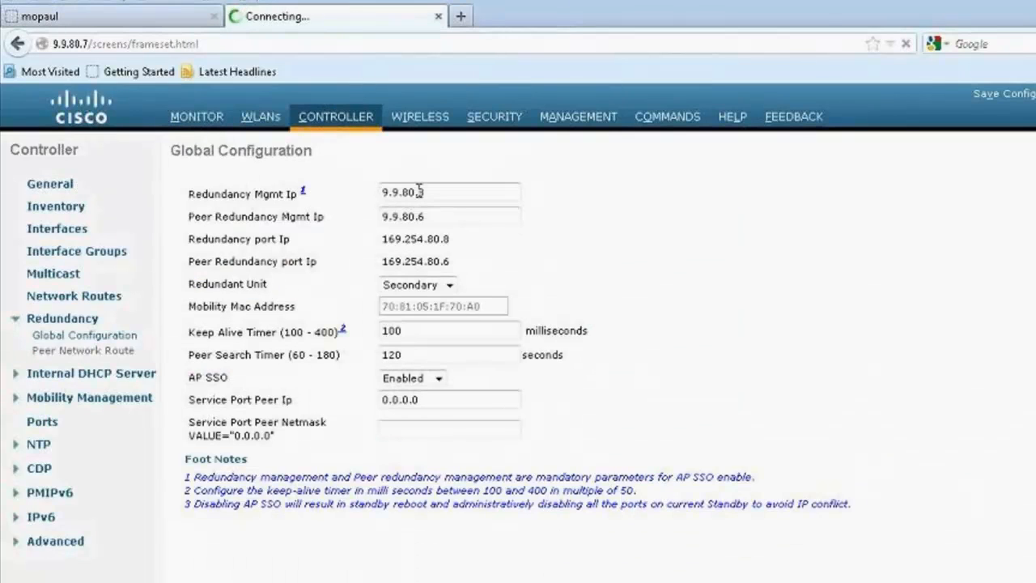
left_click(94, 45)
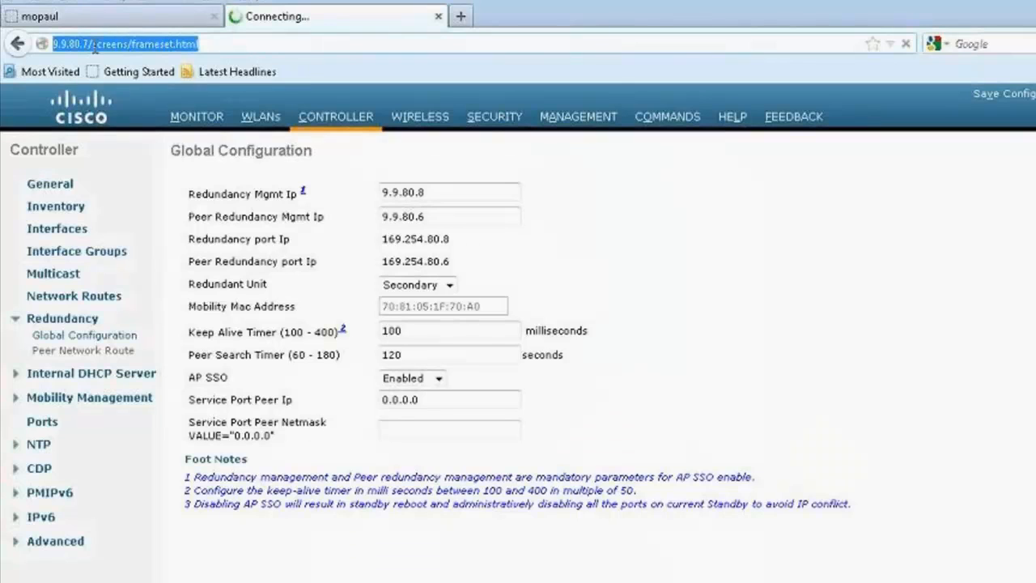
left_click(81, 45)
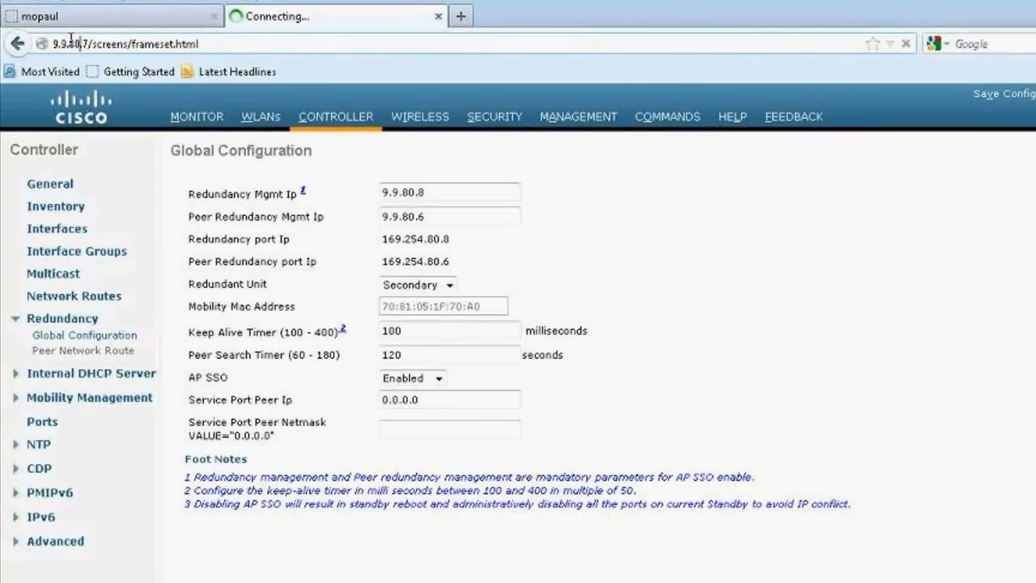
left_click(143, 26)
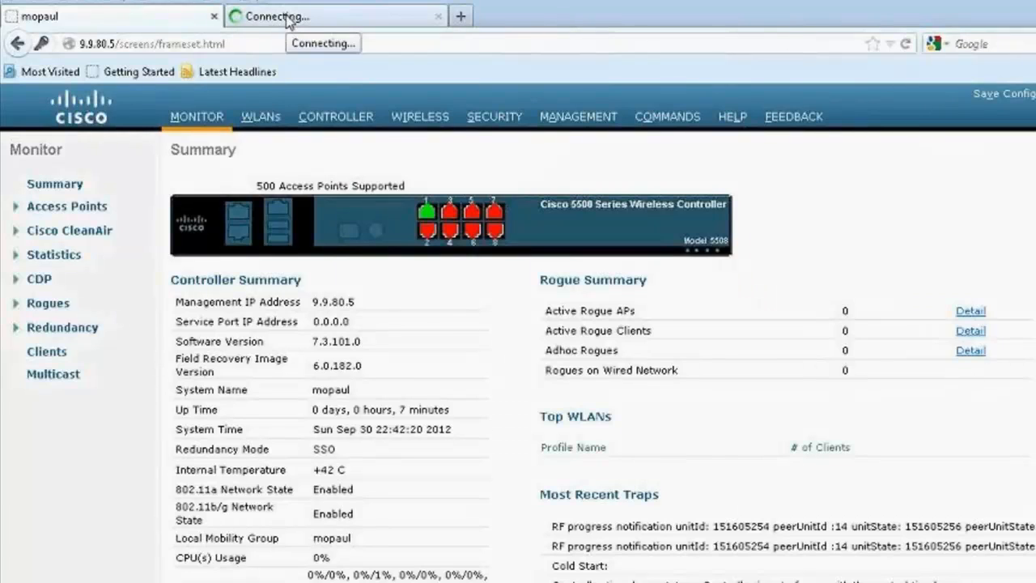
left_click(288, 18)
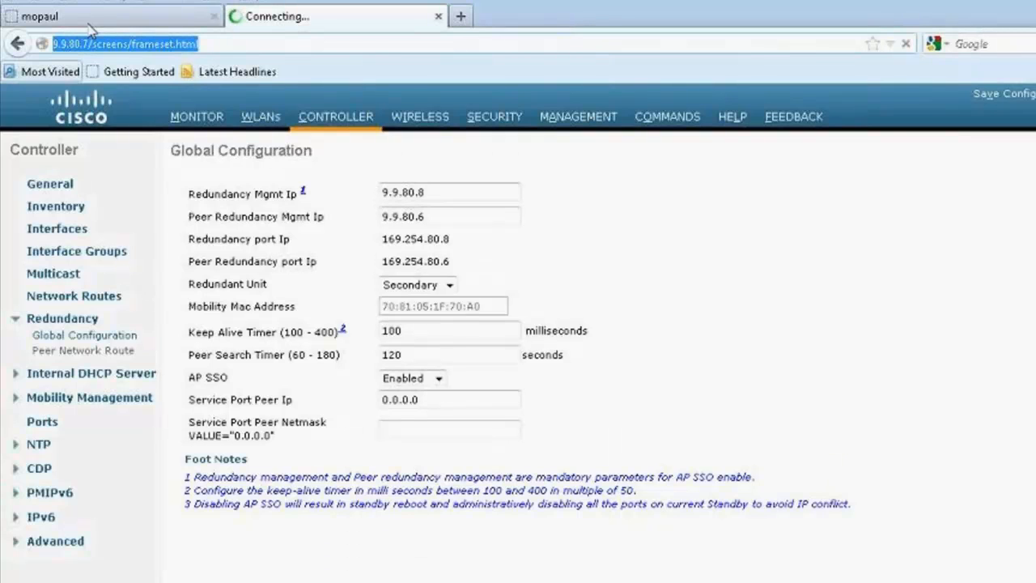
Step: Check the Redundancy Mode and the other Controller Summary details on controller 9.9.80.5
left_click(89, 21)
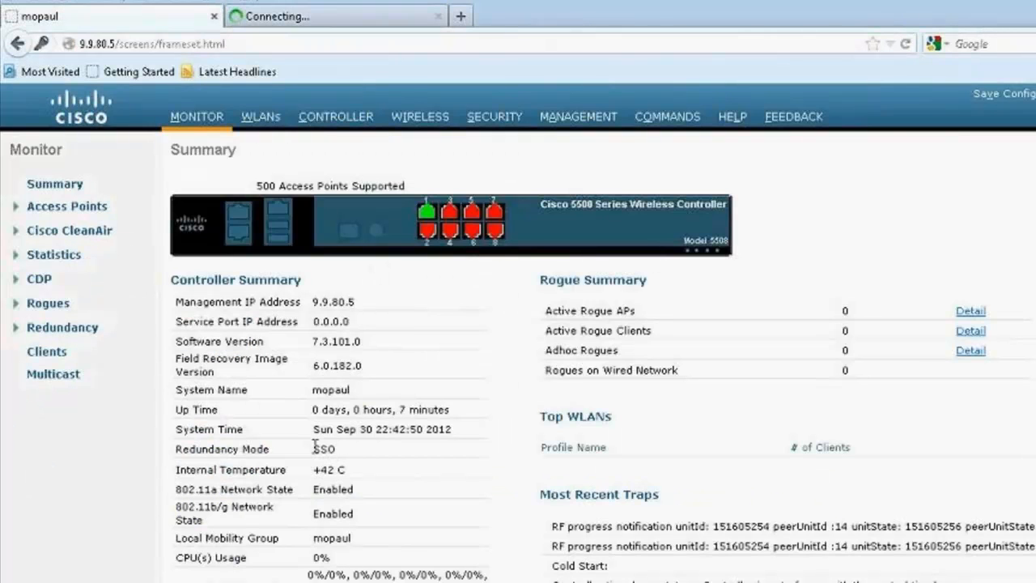
left_click_drag(337, 449, 302, 451)
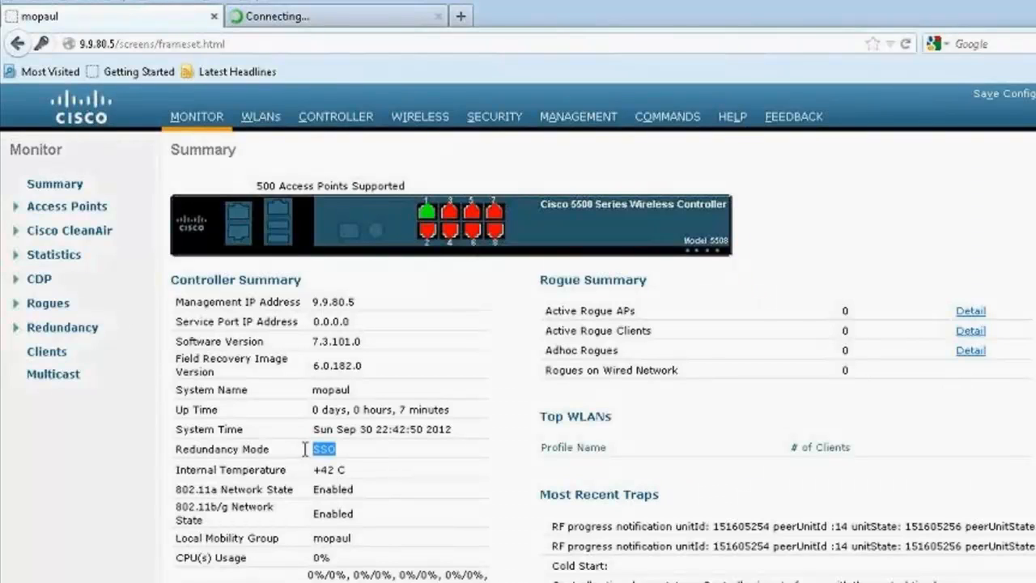
left_click(388, 446)
scroll(386, 444, "down", 1)
scroll(386, 445, "up", 1)
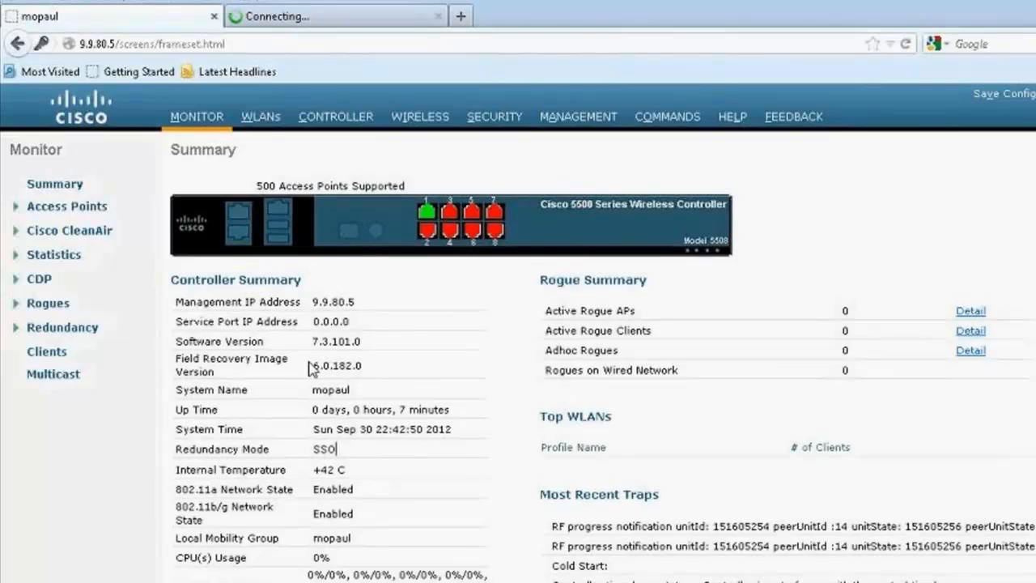
Step: View the WLAN list on controller 9.9.80.5, and run show redundancy summary on the standby controller in PuTTY to check its local state
left_click(264, 122)
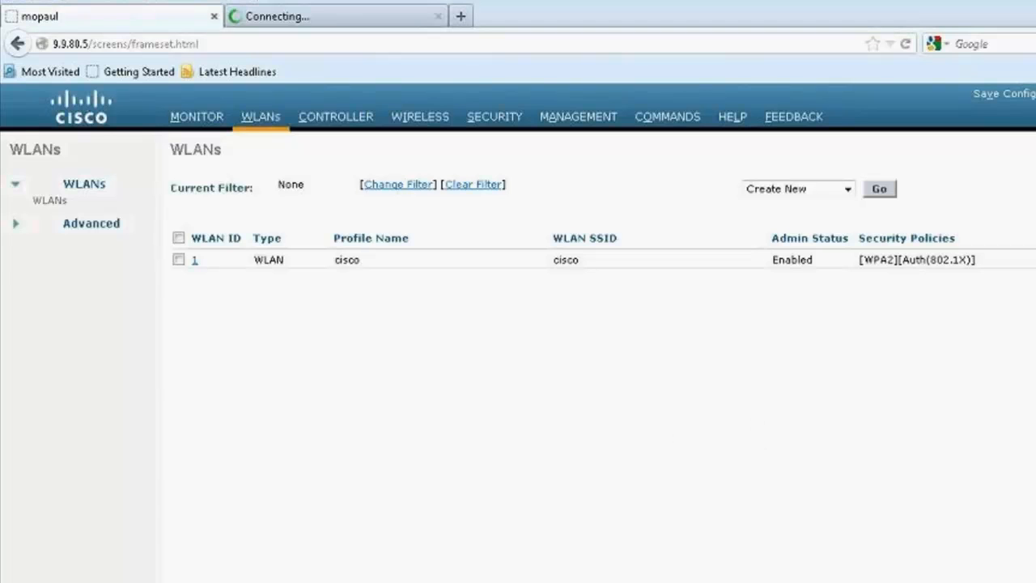
key("alt+Tab")
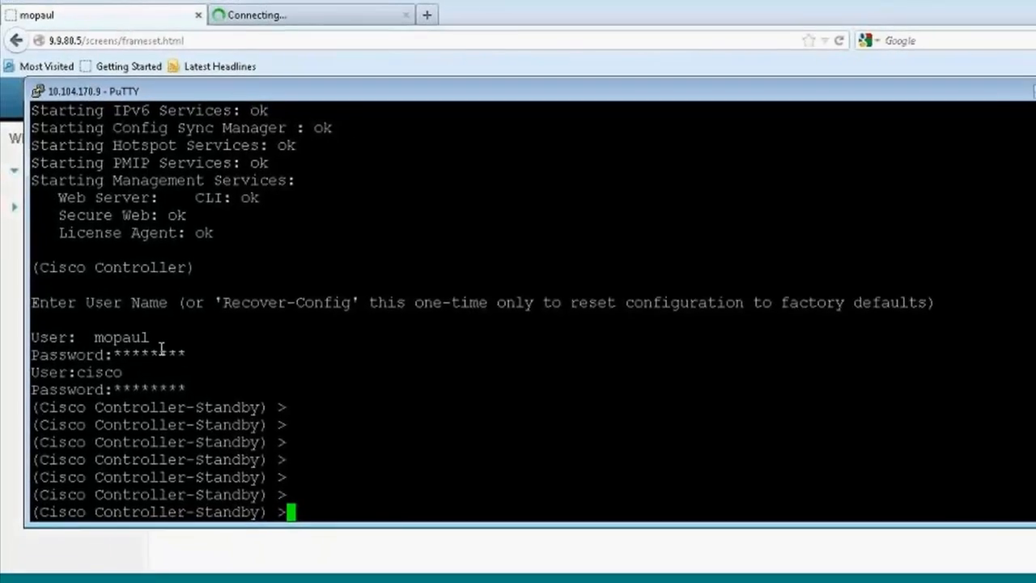
left_click_drag(34, 315, 289, 416)
left_click(483, 359)
type("show re?d")
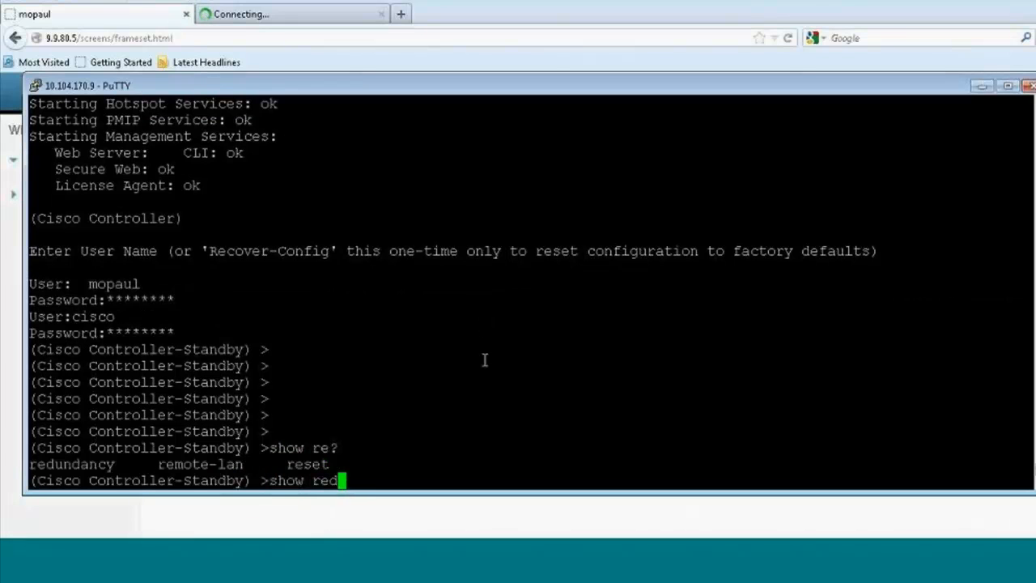
key("Tab")
type("summary")
key("Return")
left_click_drag(174, 218, 299, 219)
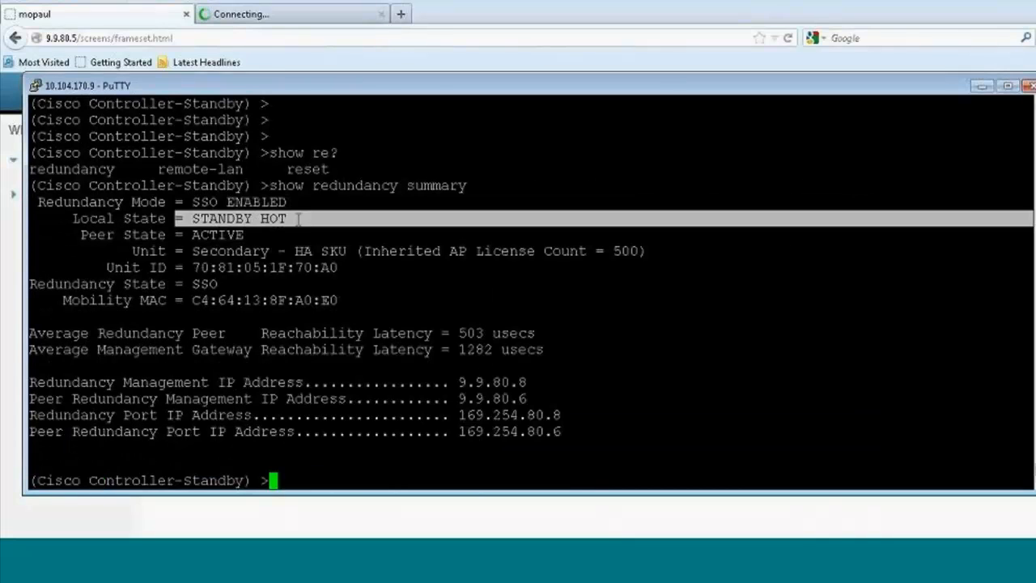
Step: Compare the WLAN list on controller 9.9.80.5 with the output of show wlan summary on the standby controller in PuTTY
left_click(670, 1)
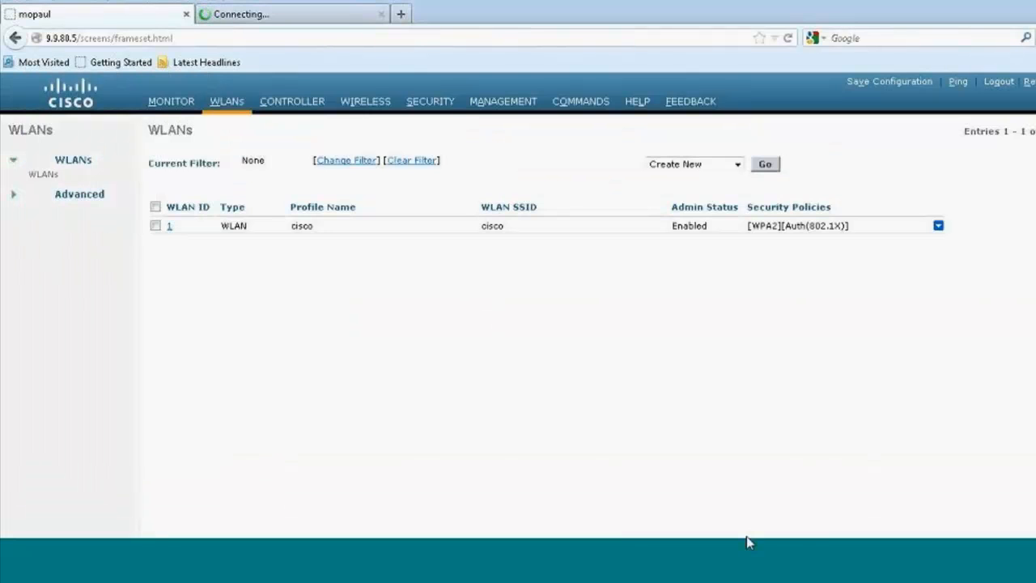
key("alt+Tab")
type("show wlan summary")
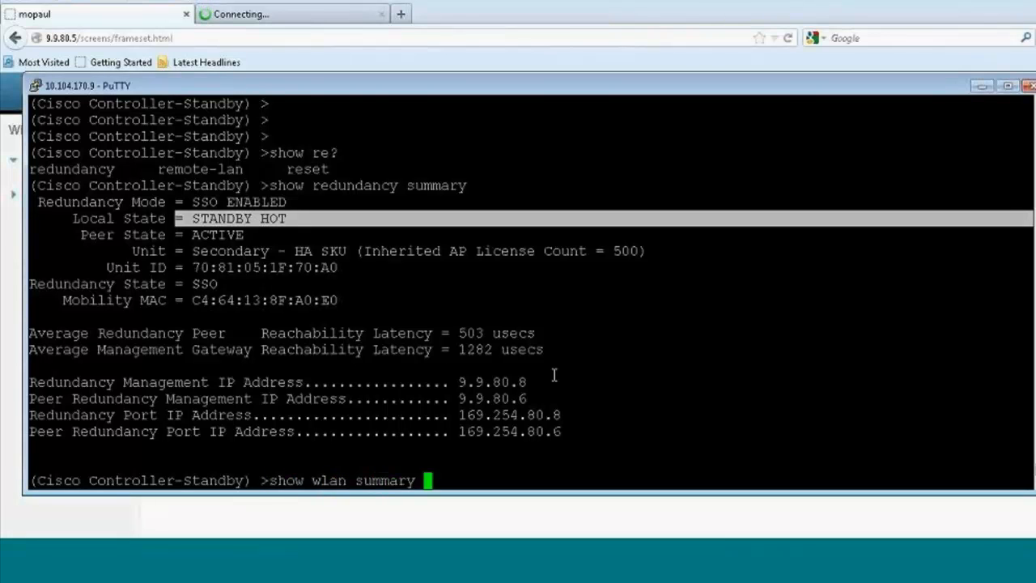
key("Return")
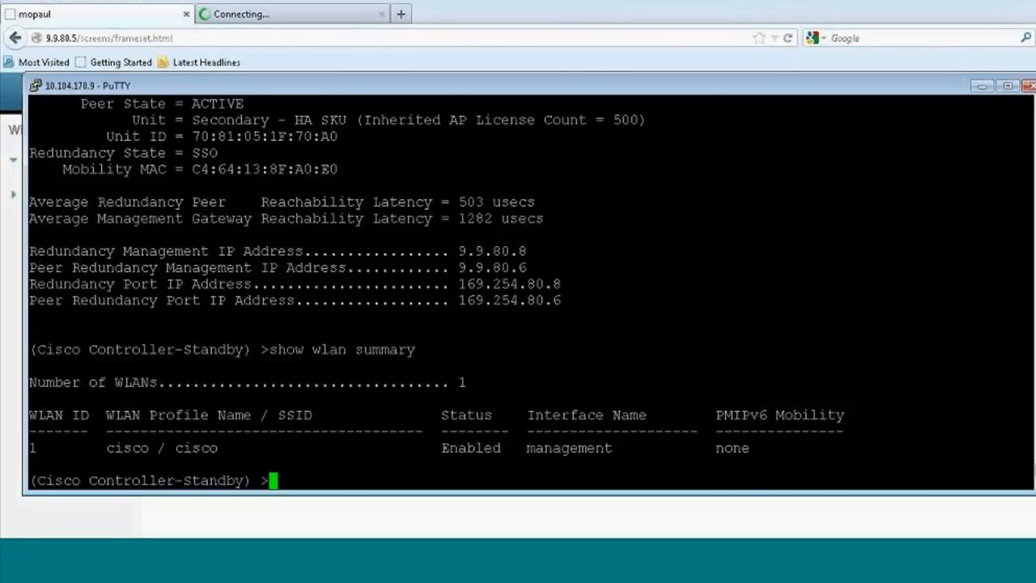
Step: In the browser, create an enabled WLAN on controller 9.9.80.5 with profile name and SSID test-video, and return to the WLAN list
key("alt+Tab")
left_click(775, 170)
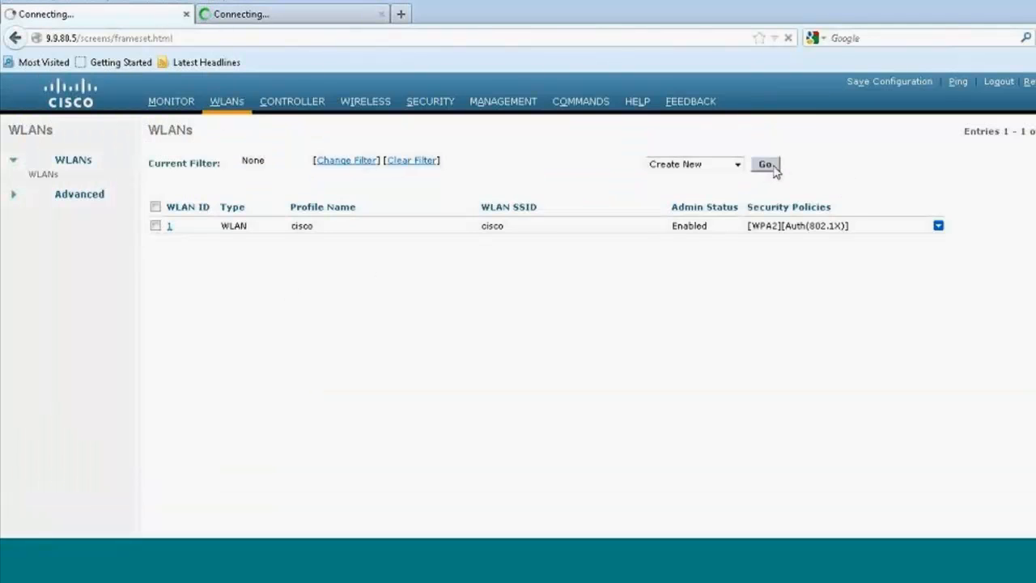
left_click(356, 185)
type("test")
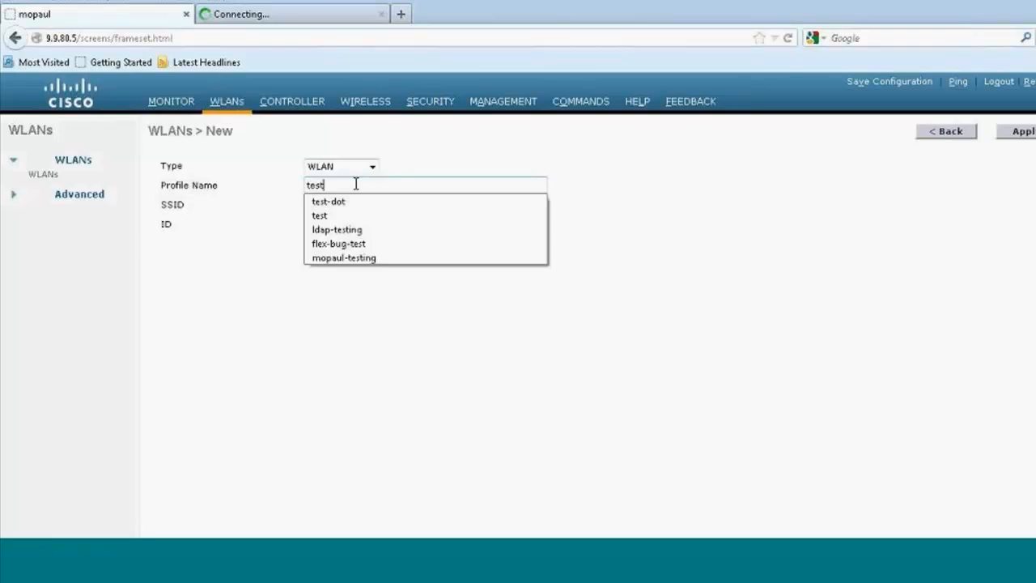
type("-video")
key("Tab")
type("test-video")
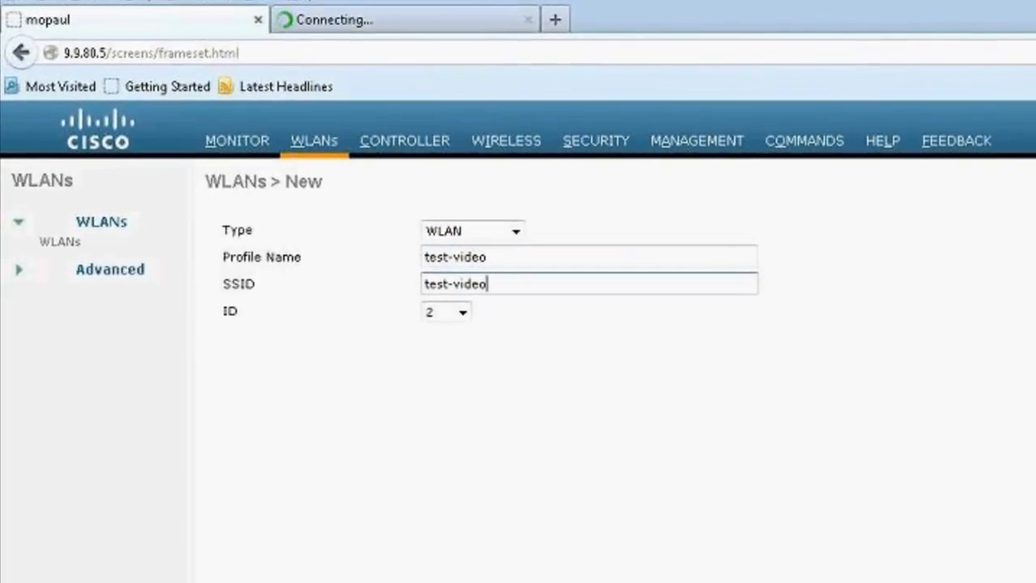
key("Return")
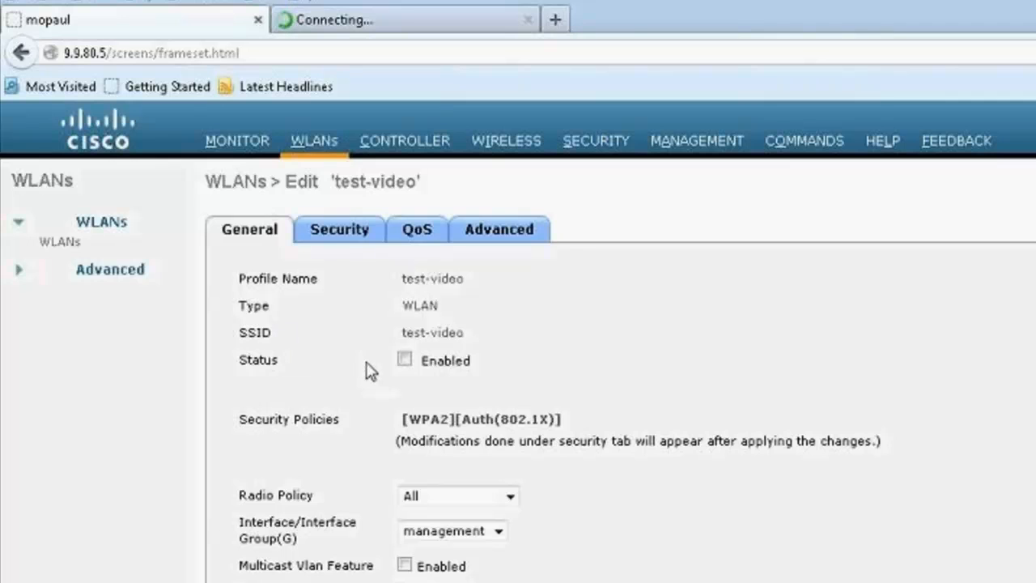
left_click(404, 359)
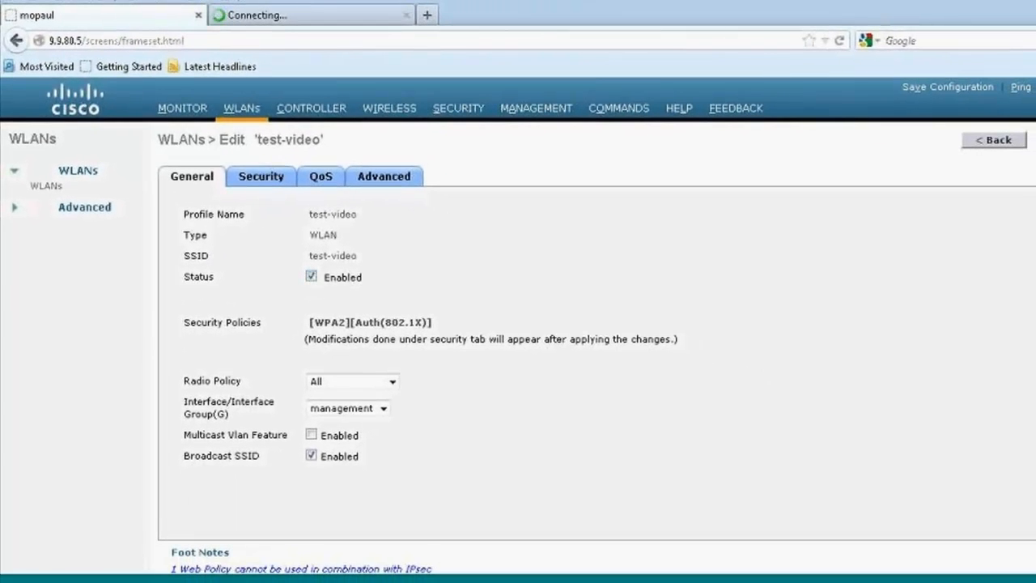
left_click(245, 108)
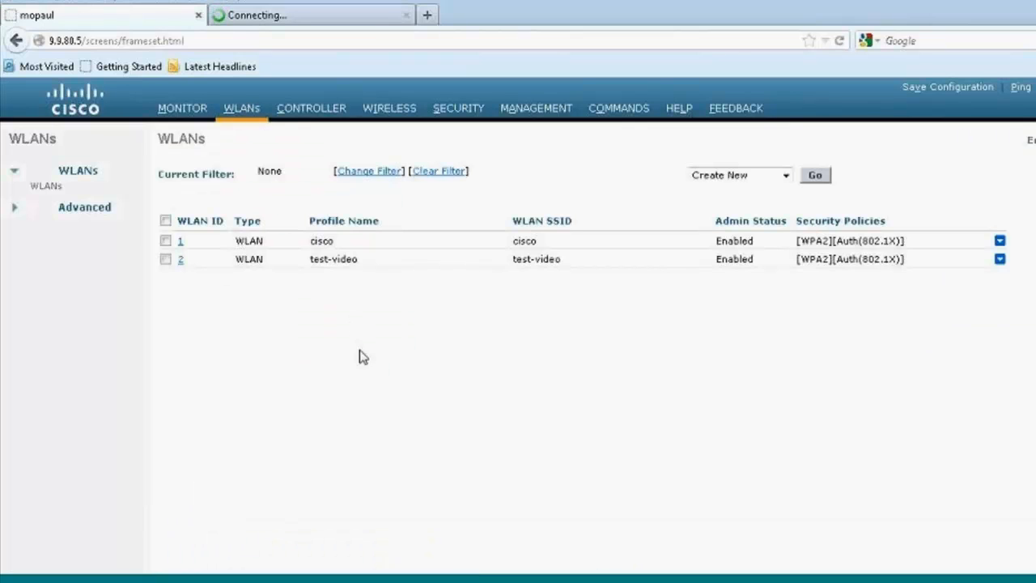
Step: Rerun show wlan summary on the standby controller in PuTTY to check whether the test-video WLAN was synchronised
left_click(803, 556)
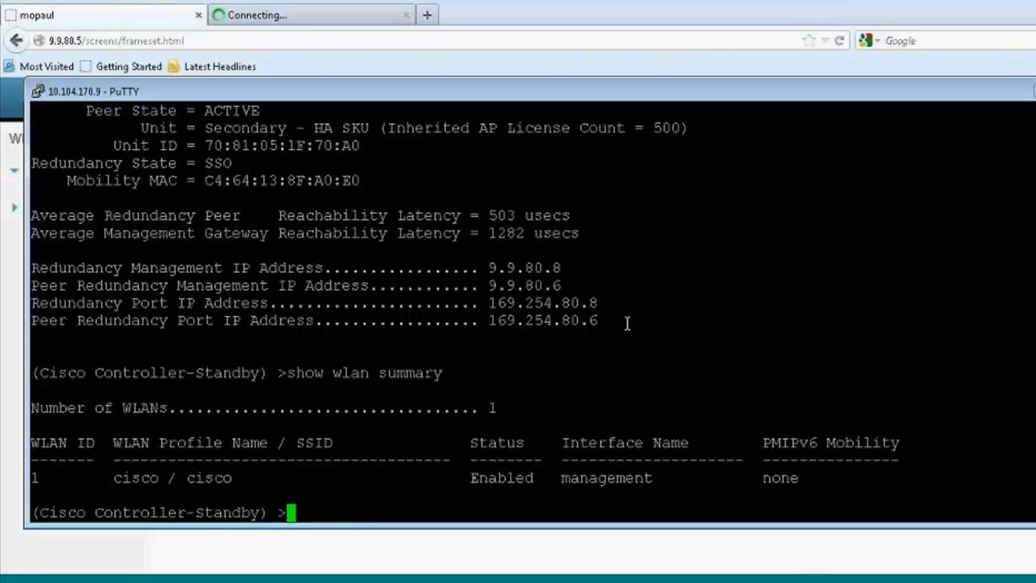
key("Return")
key("Return")
key("Return")
key("Return")
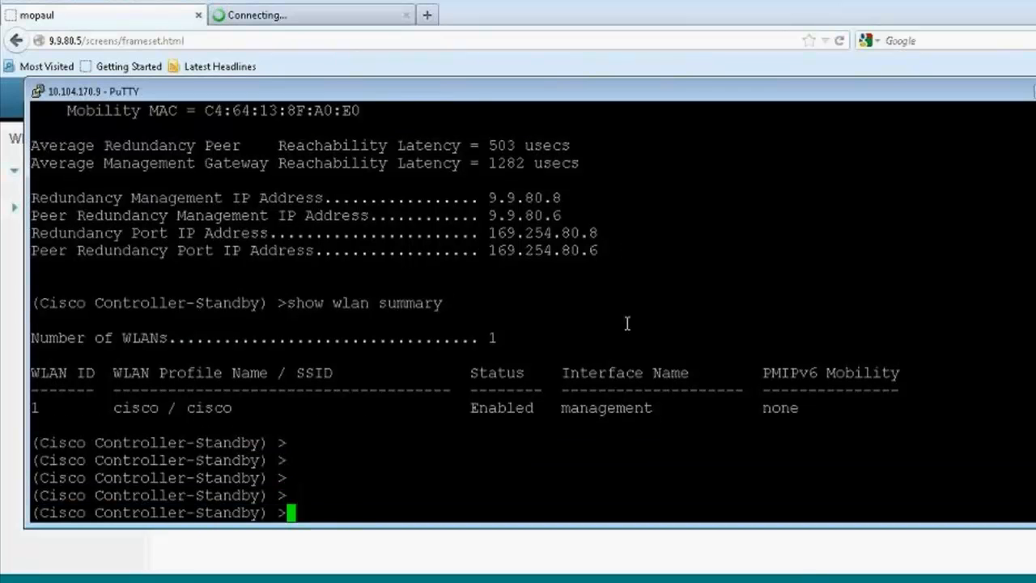
key("Up")
key("Return")
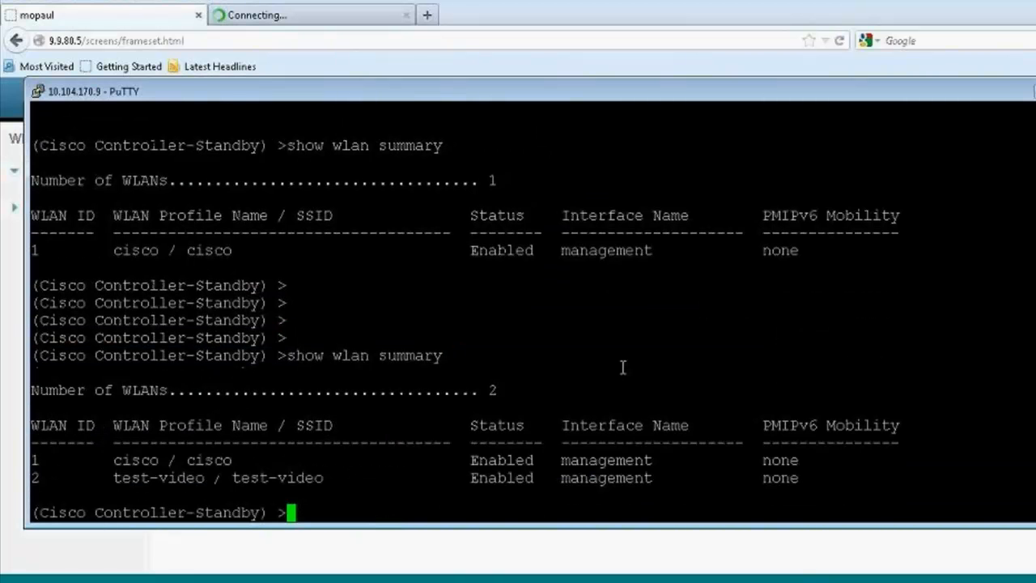
left_click_drag(32, 478, 828, 486)
left_click(761, 382)
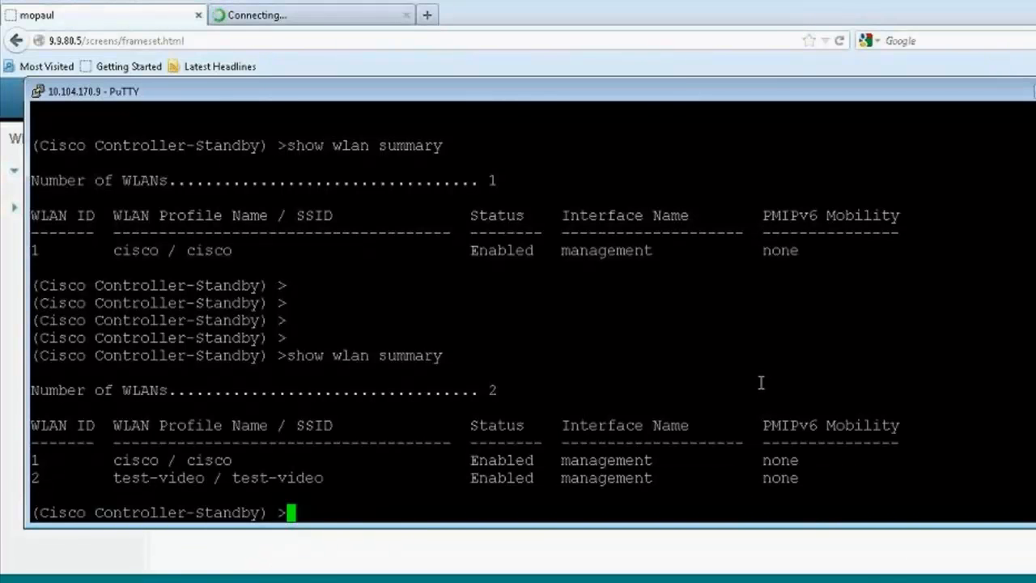